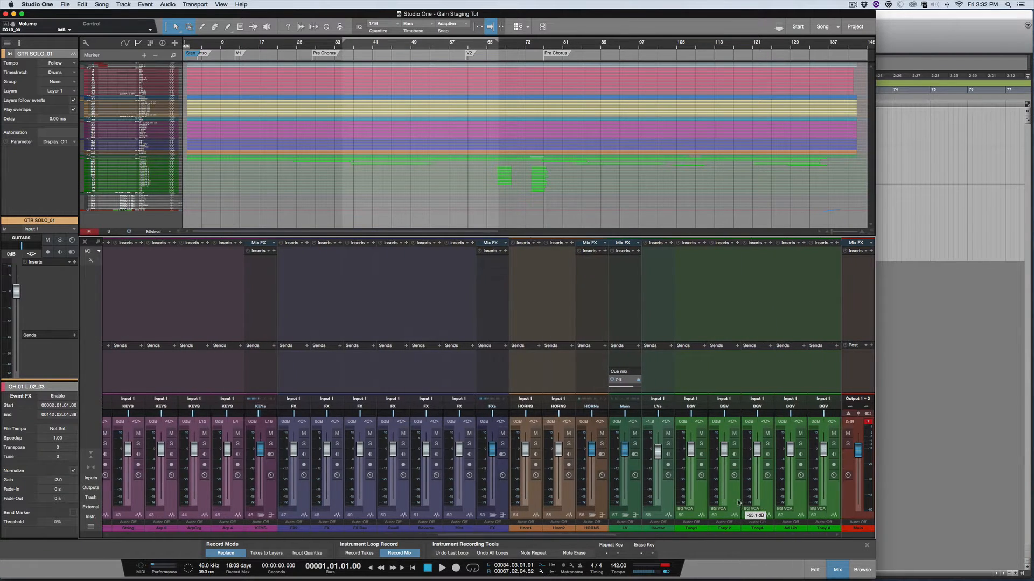
Load the JPs Meters chain from the Loudness presets into the Main output's post-fader inserts
scroll(732, 502, "right", 10)
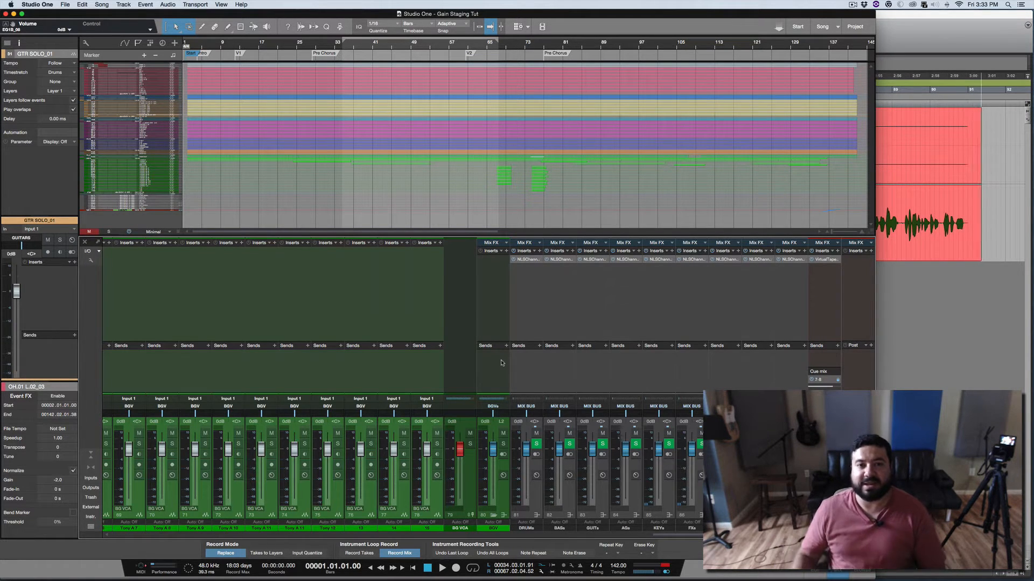
left_click(871, 346)
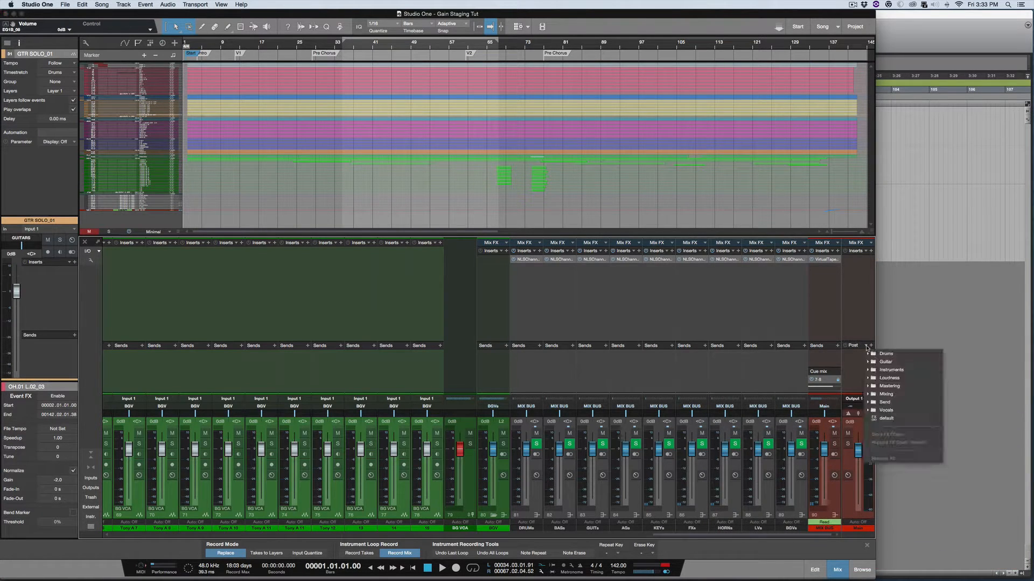
left_click(872, 375)
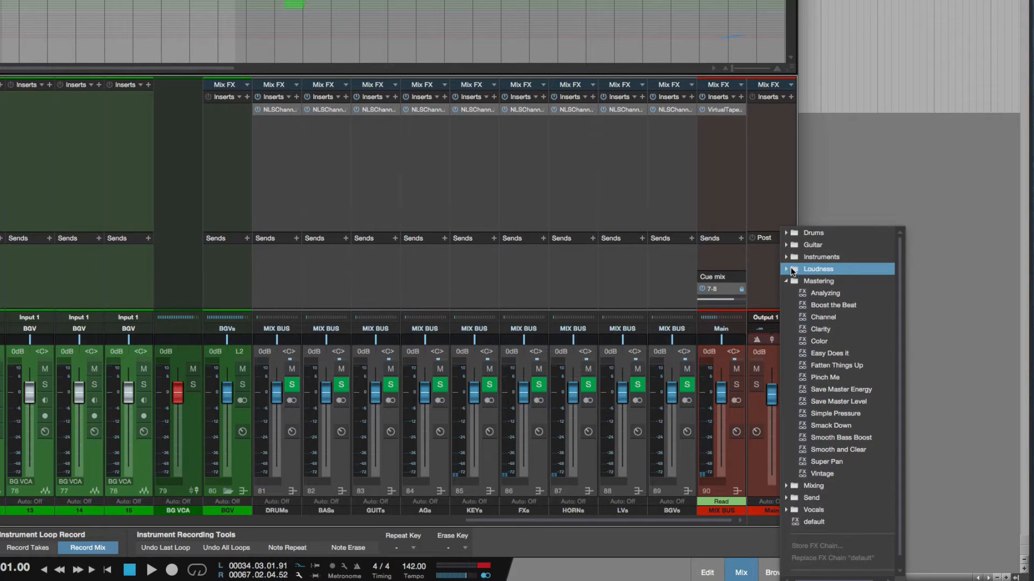
left_click(791, 270)
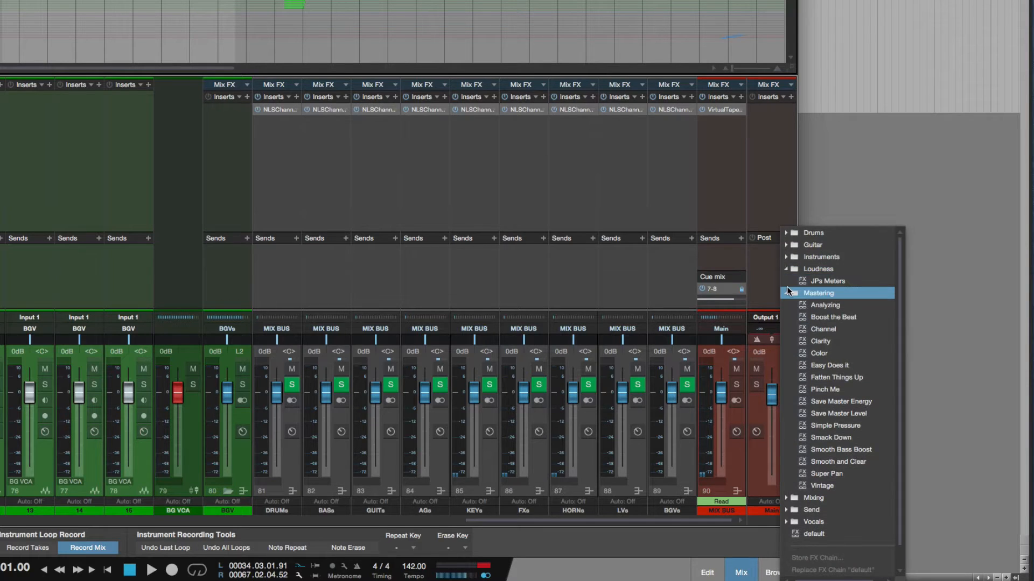
left_click(816, 283)
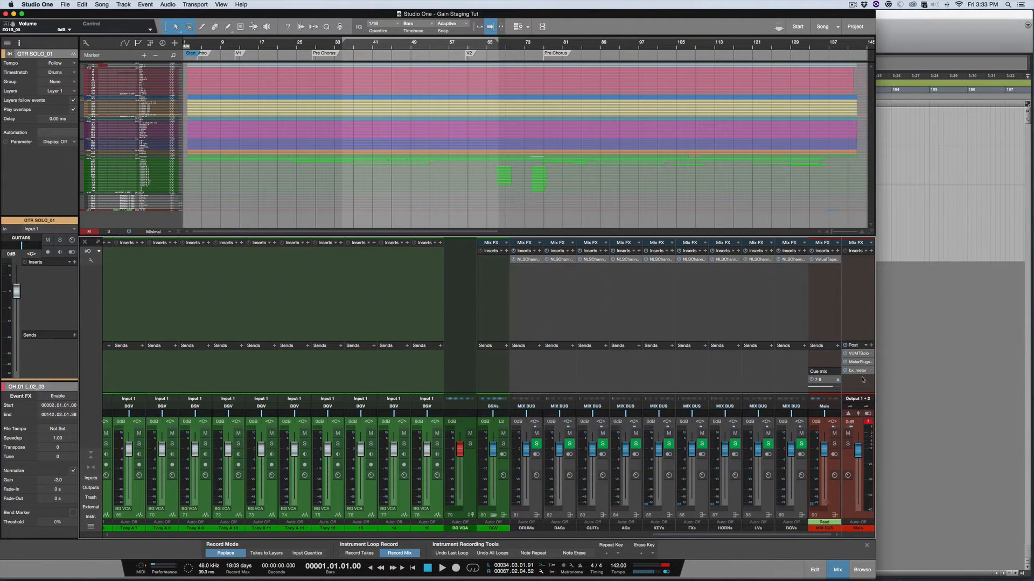
Open bx_meter and VUMTSolo from the Main output, stack their windows beside the mixer, and pin the VUMTSolo window
left_click(858, 371)
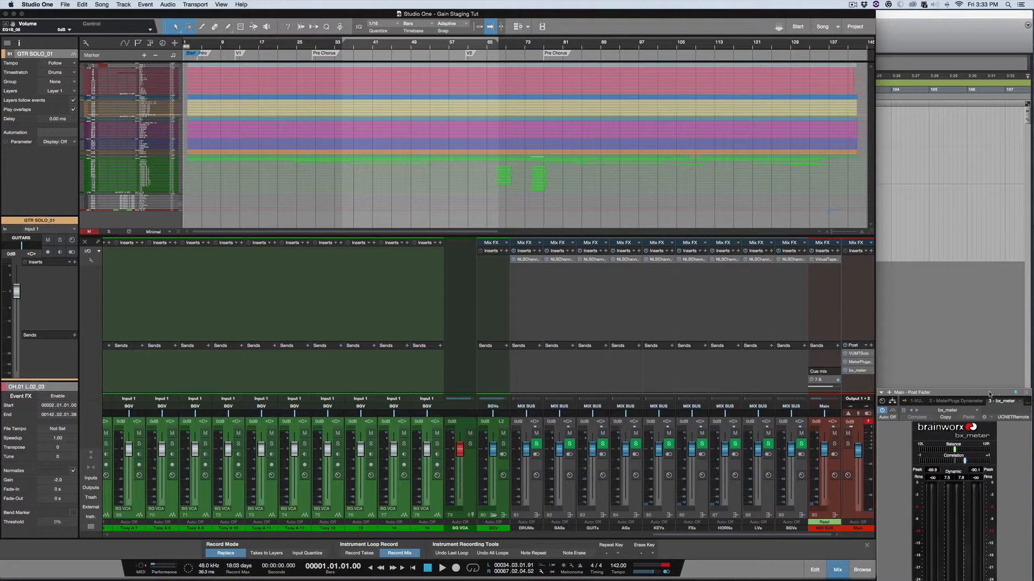
left_click_drag(990, 393, 990, 15)
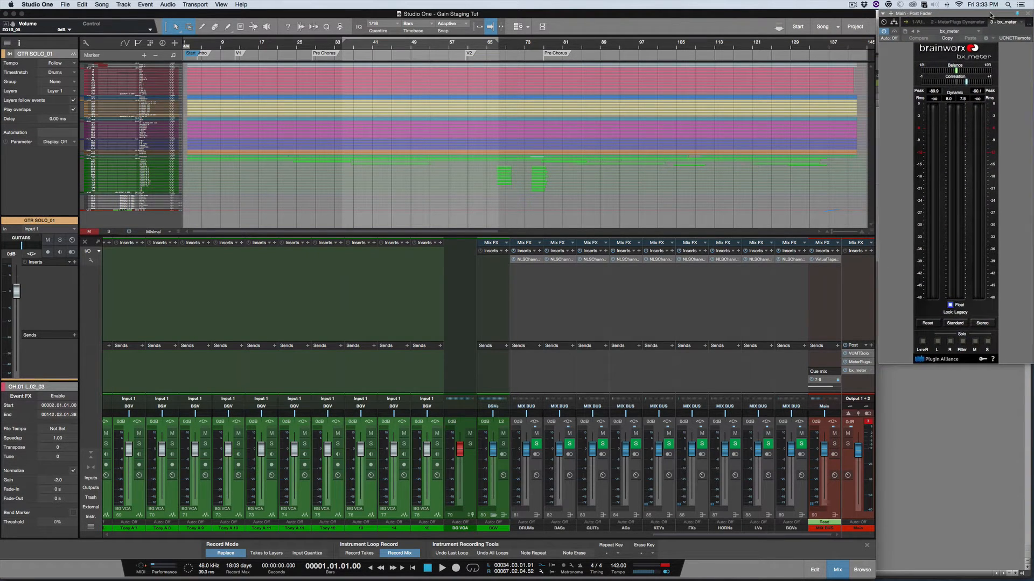
left_click(857, 354)
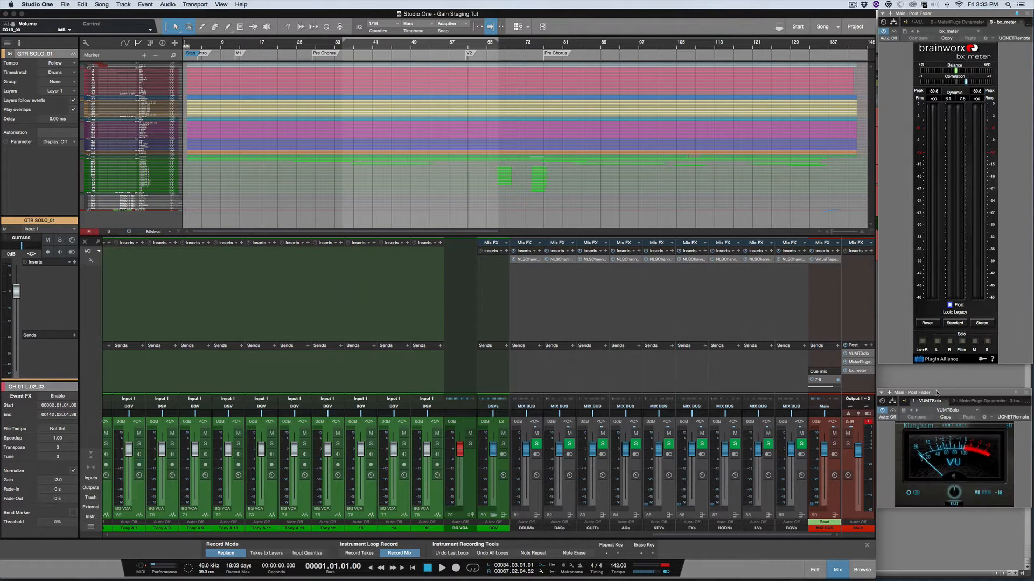
left_click_drag(936, 393, 940, 307)
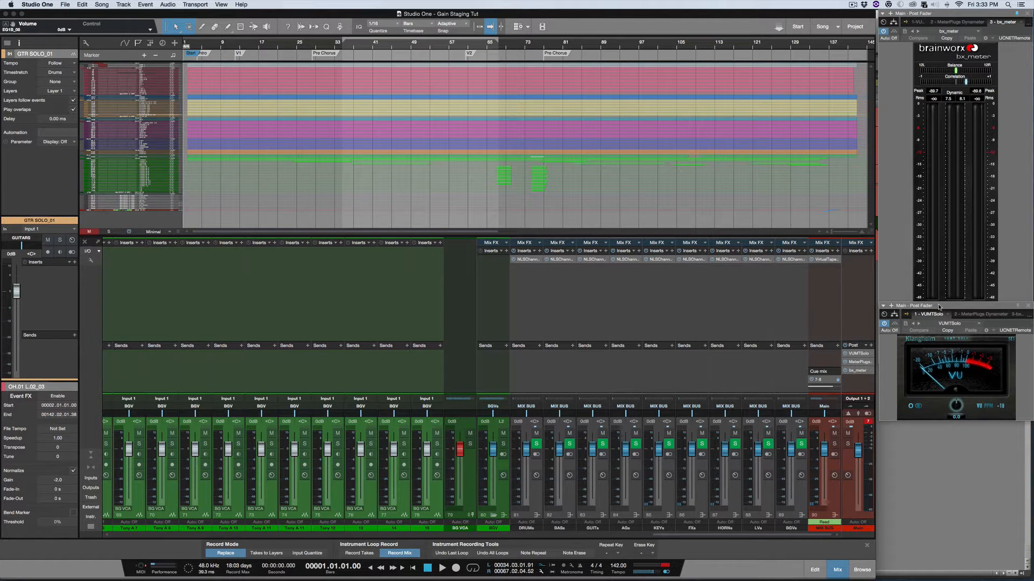
left_click(1017, 306)
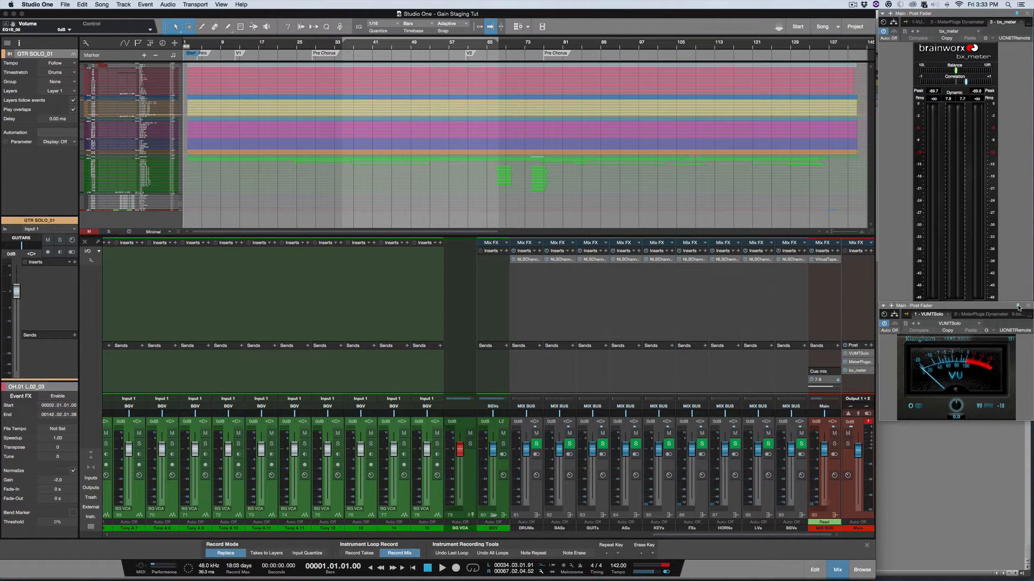
Open the MeterPlugs Dynameter from the Main output and arrange it below the bx_meter and VUMTSolo windows
left_click(858, 371)
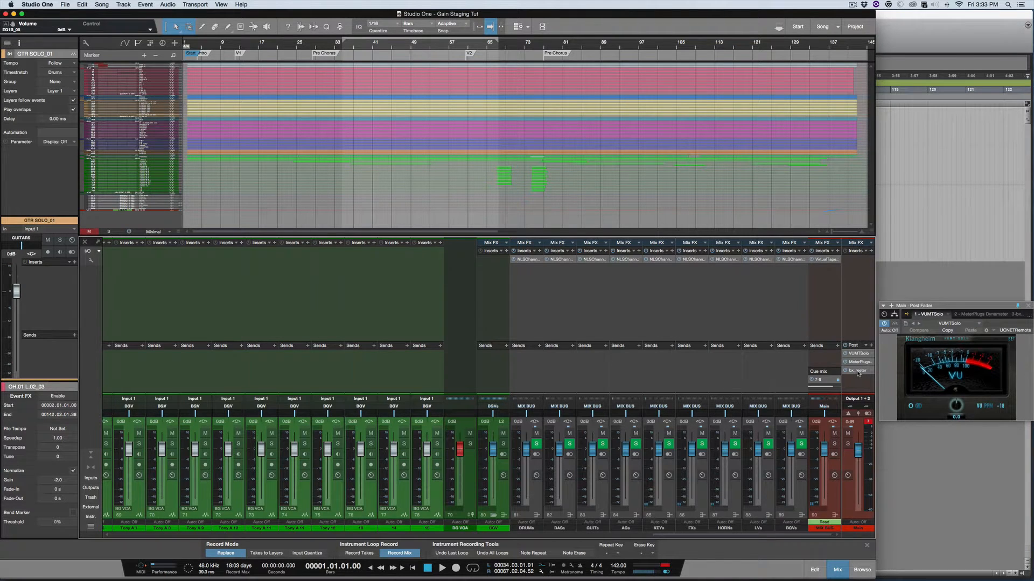
left_click(858, 371)
left_click(860, 361)
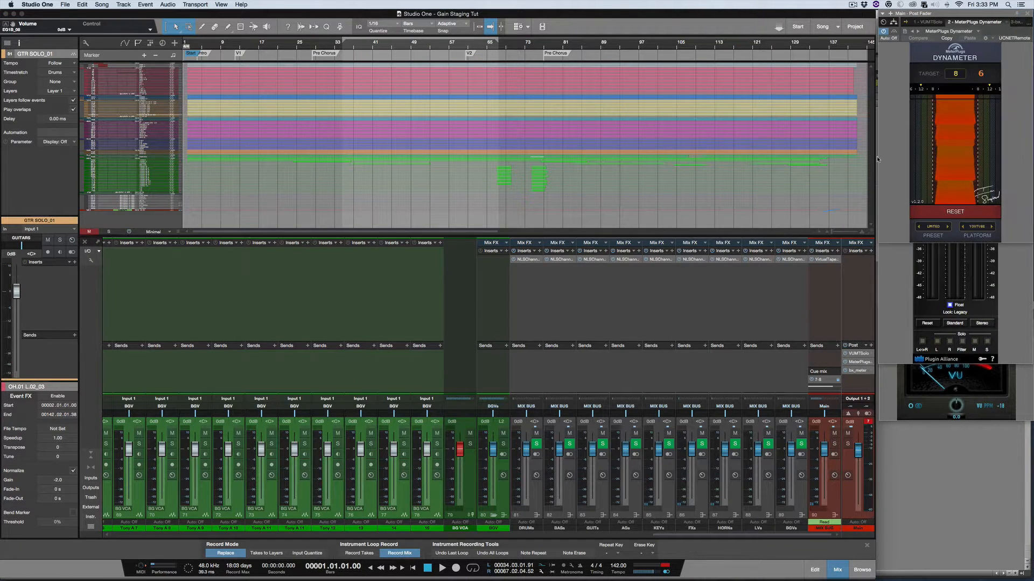
left_click_drag(969, 14, 966, 407)
left_click(886, 387)
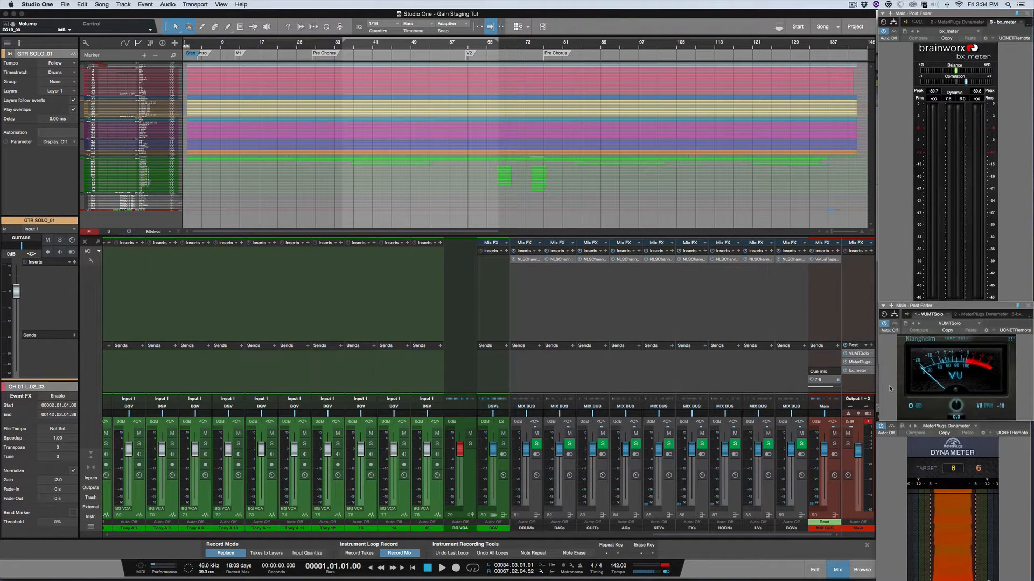
left_click(994, 464)
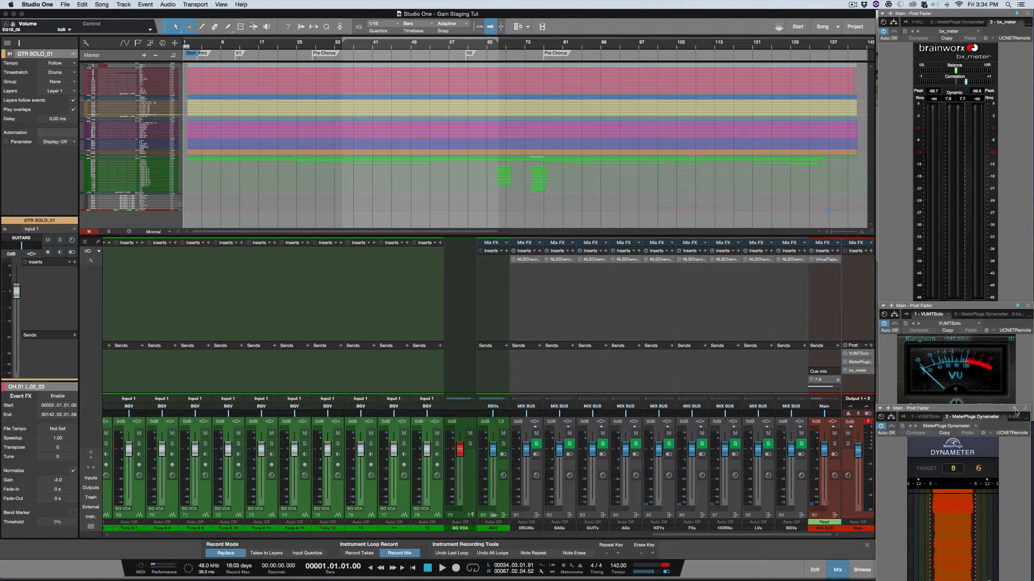
left_click(888, 383)
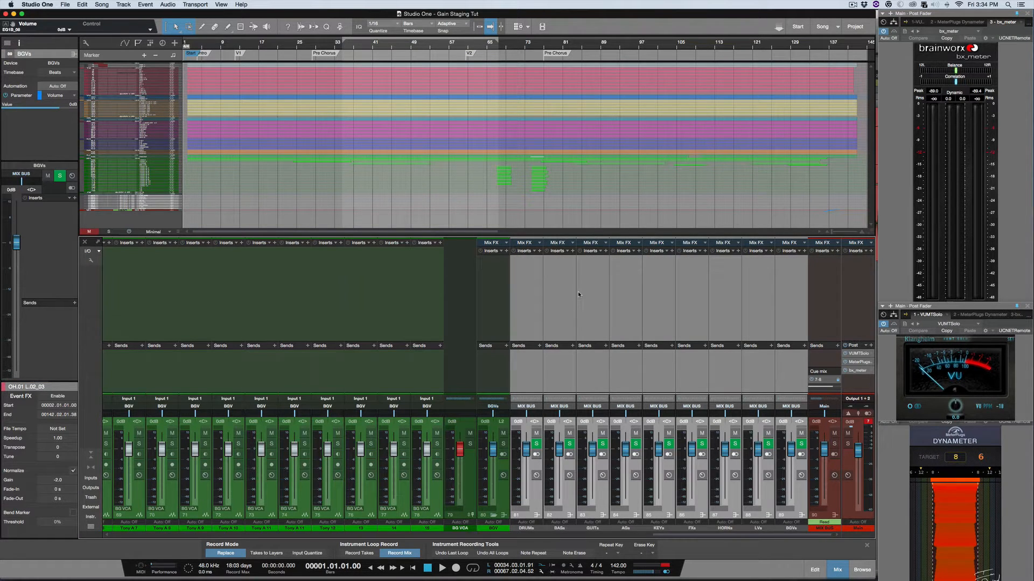
Find the VU Meter plug-in by searching "vu" and insert it on the KI drum channel
scroll(578, 294, "left", 15)
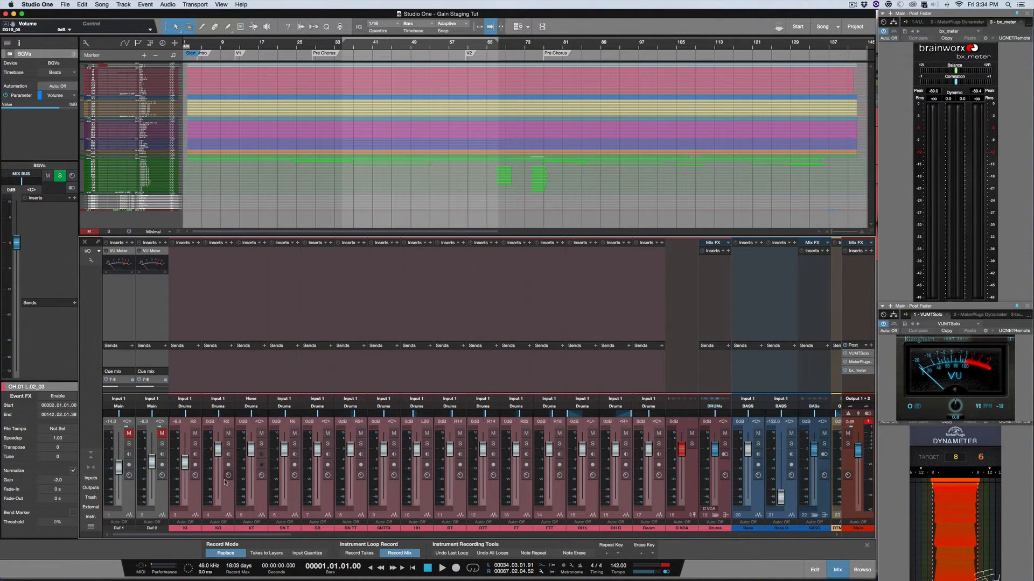
left_click(190, 505)
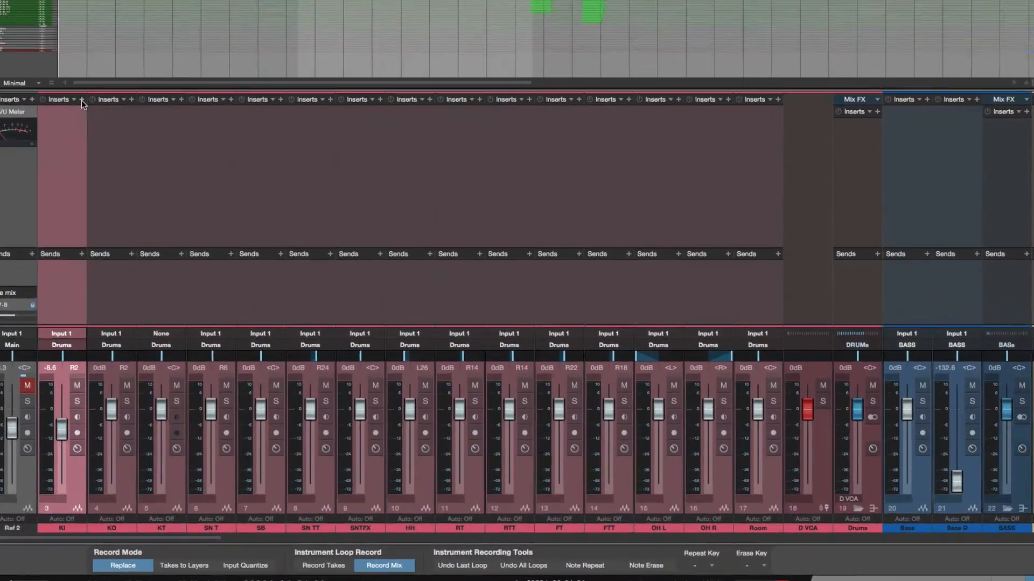
left_click(198, 243)
left_click(150, 104)
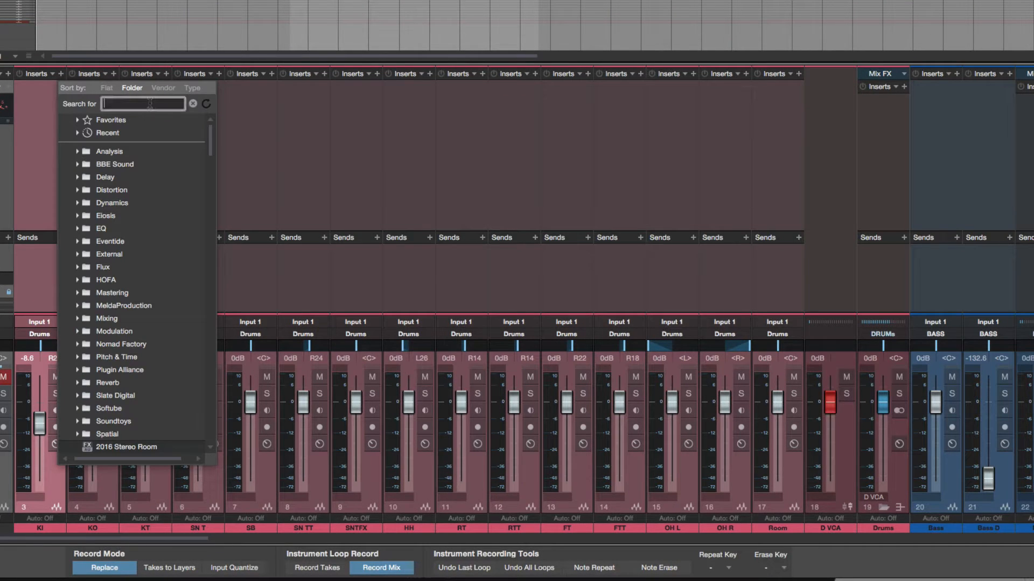
type("vu")
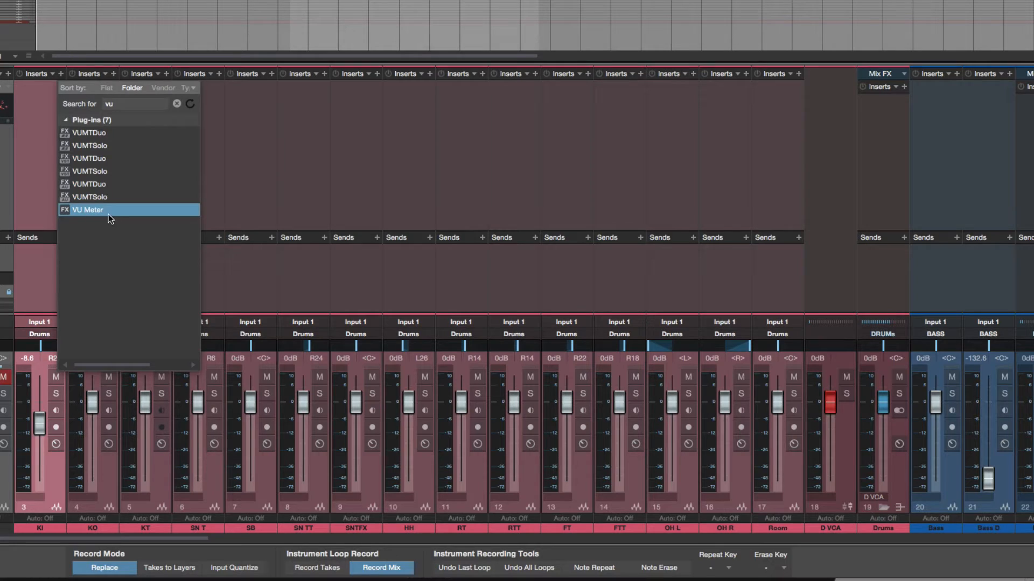
double_click(90, 211)
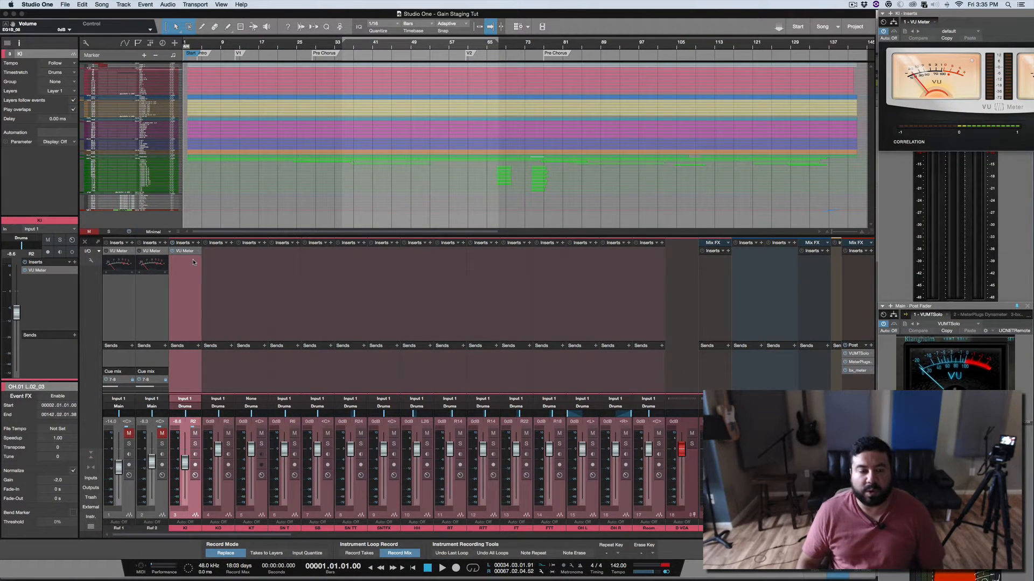
Expand the compact VU Meter display on the KI channel and check the inspector while switching between neighbouring drum channels
left_click(197, 252)
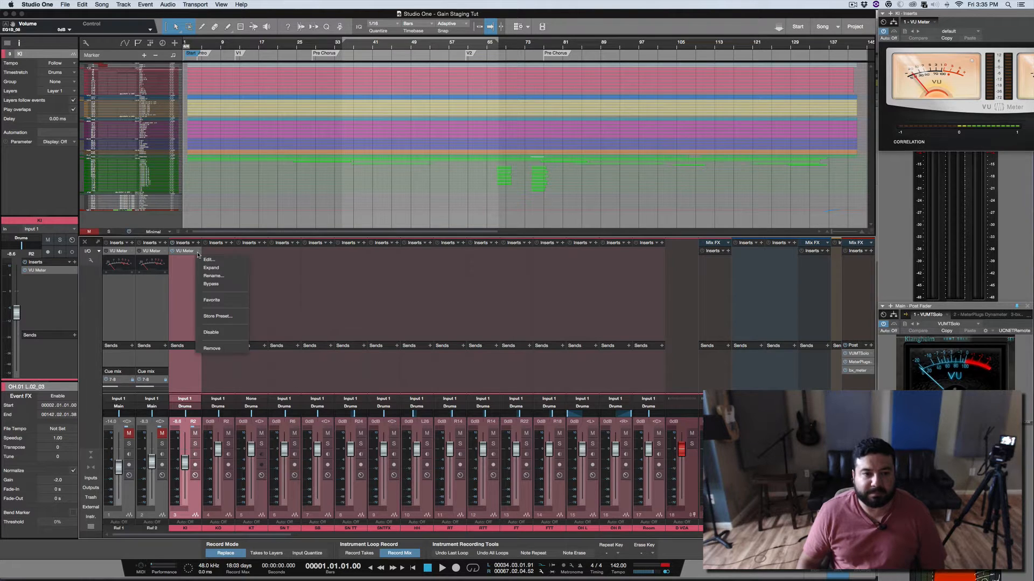
left_click(192, 252)
left_click(439, 17)
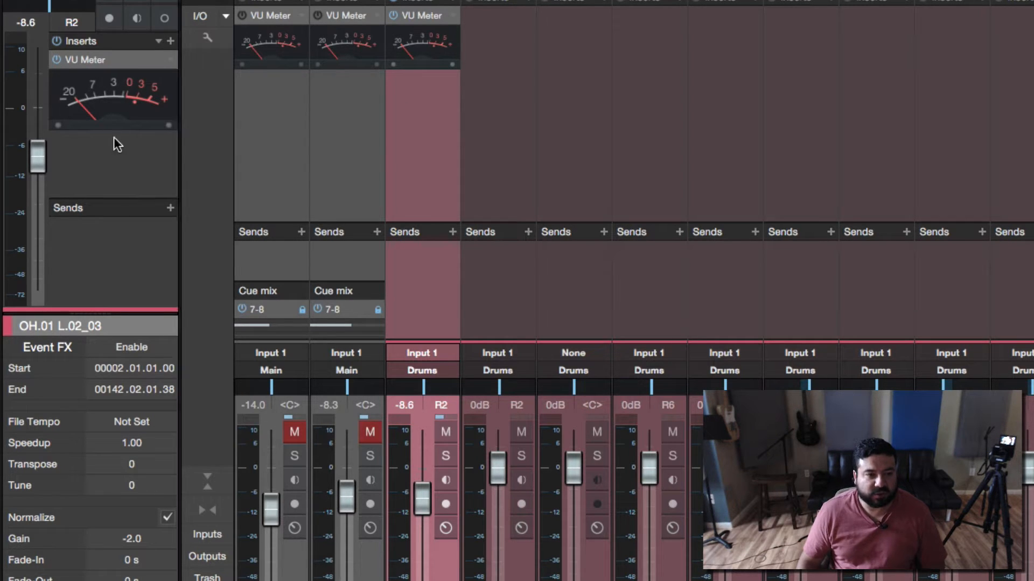
left_click(493, 144)
left_click(549, 137)
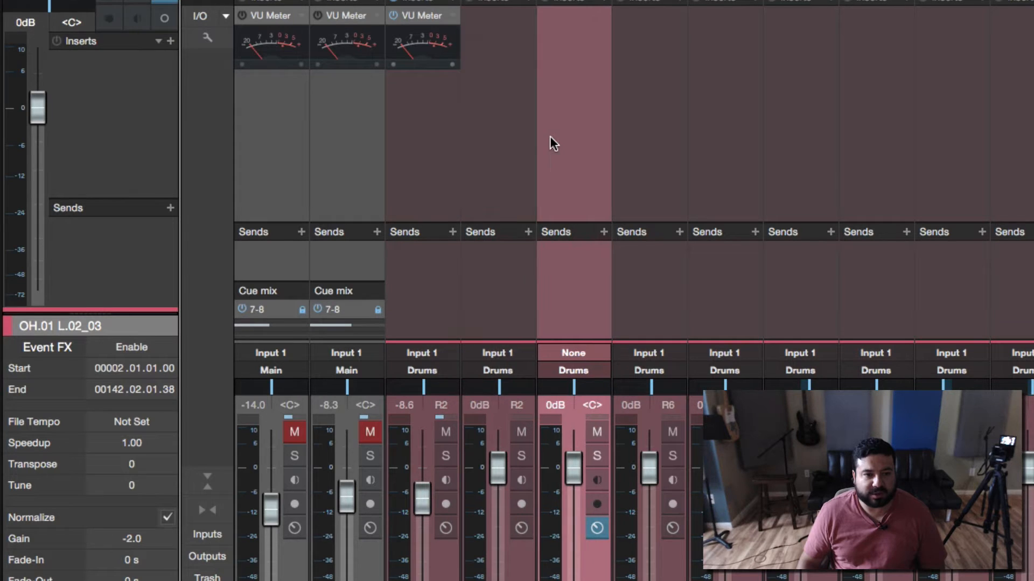
left_click(416, 134)
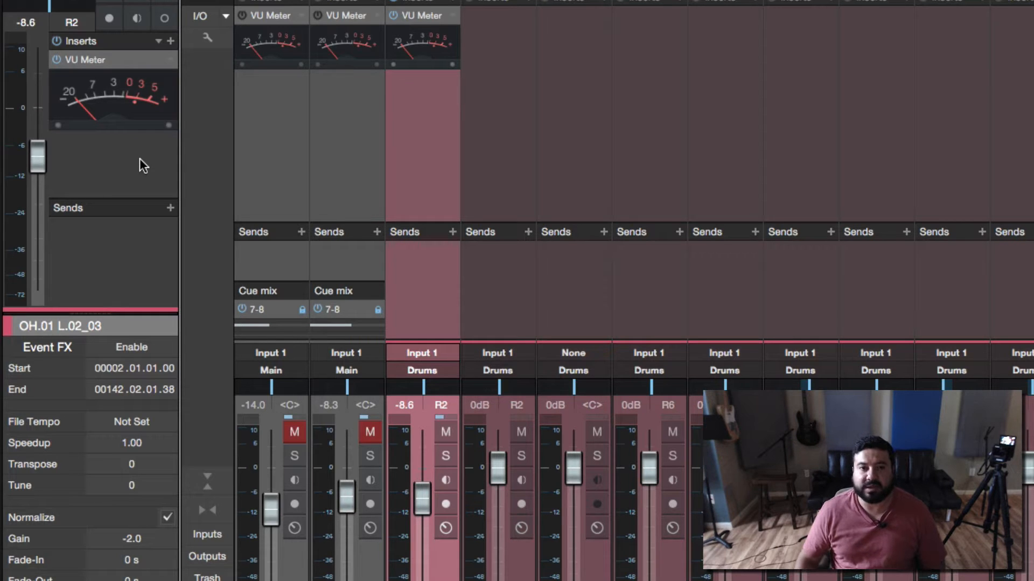
Set the scale of the KI channel's VU Meter to 18 and close its editor
left_click(403, 17)
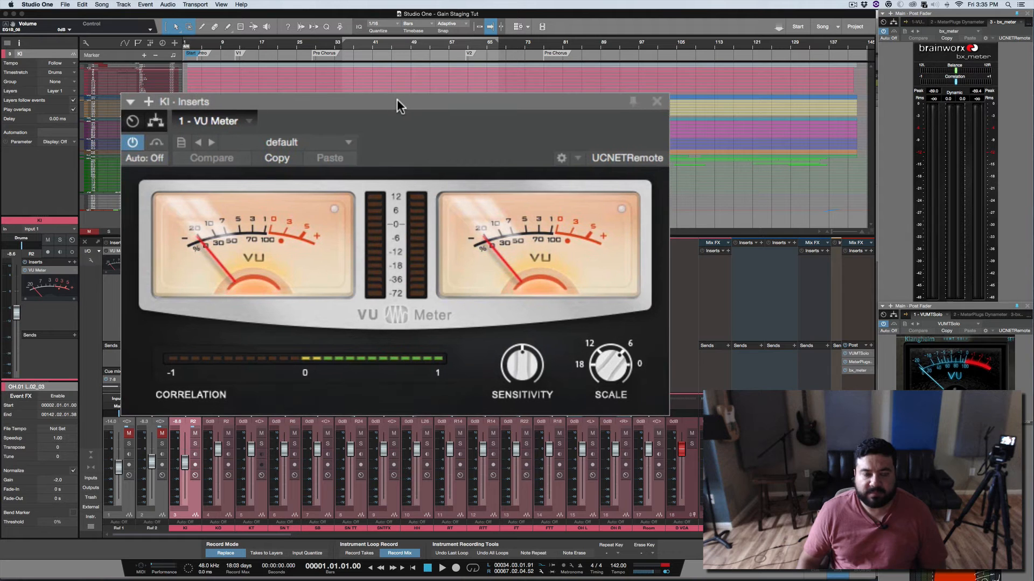
left_click_drag(608, 359, 608, 345)
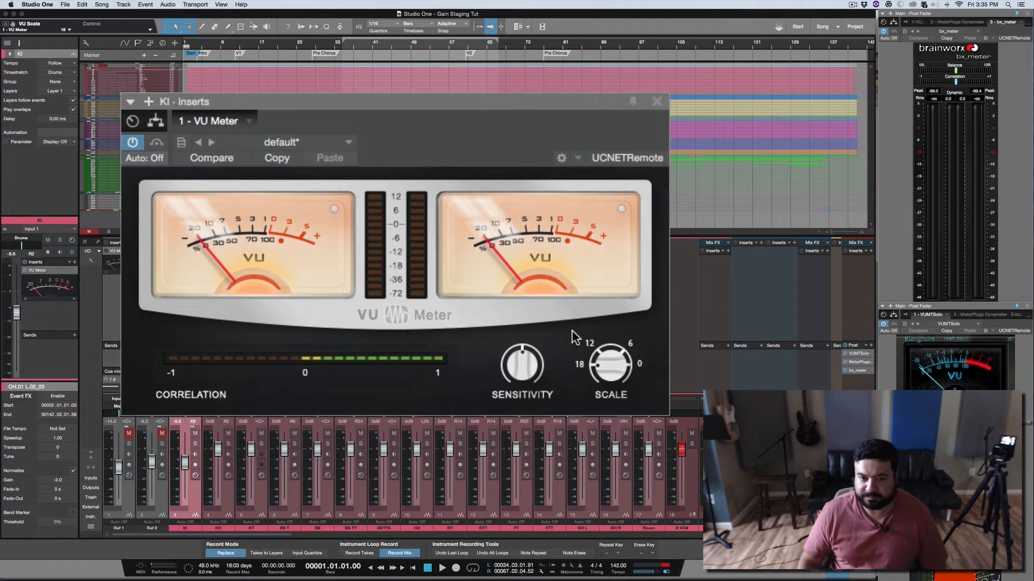
key("Escape")
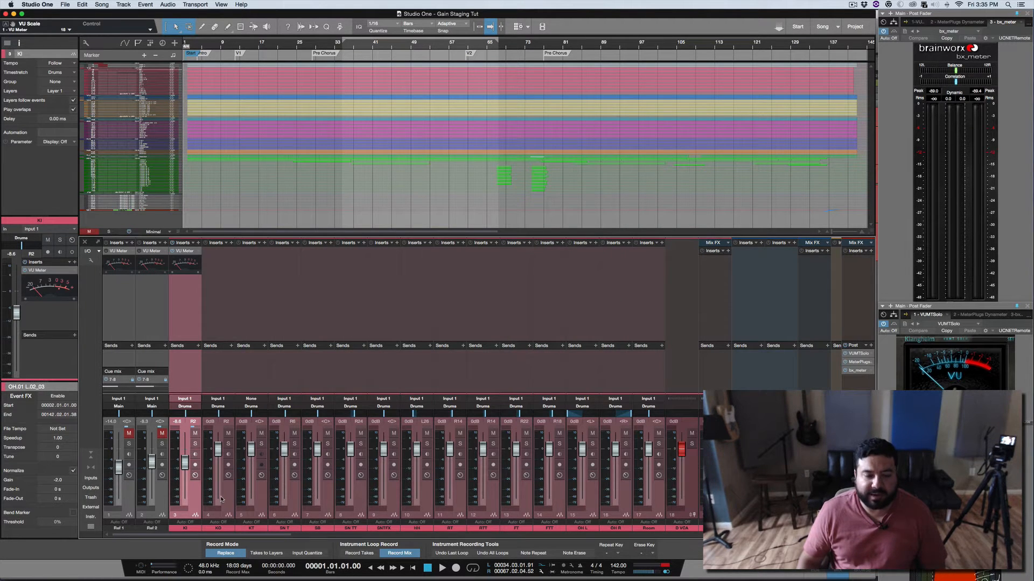
Select all channels from KO through MIX BUS, copy the KI channel's VU Meter onto them, and close the opened editor
left_click(211, 515)
scroll(434, 488, "right", 10)
scroll(434, 489, "right", 20)
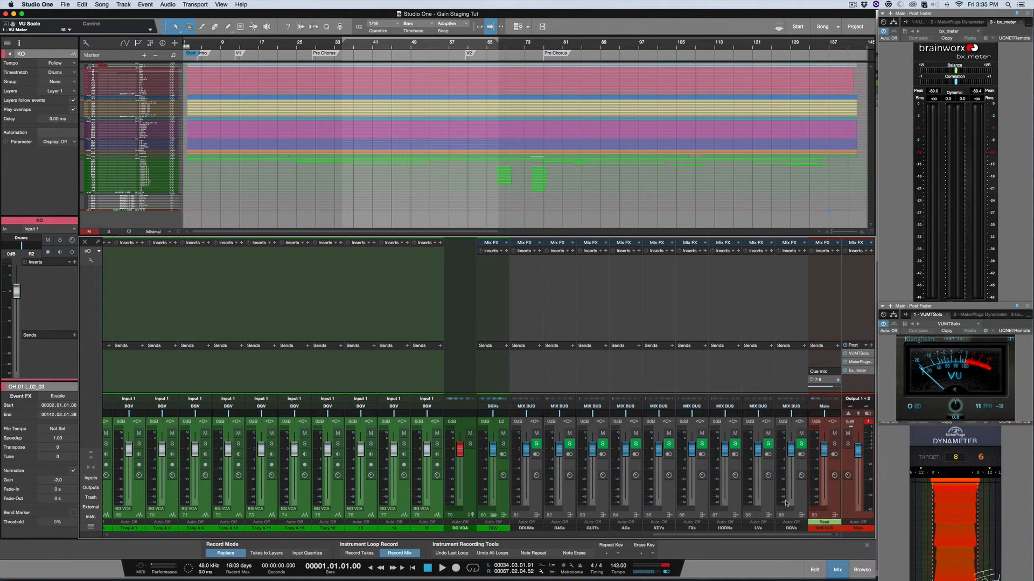
left_click(835, 499)
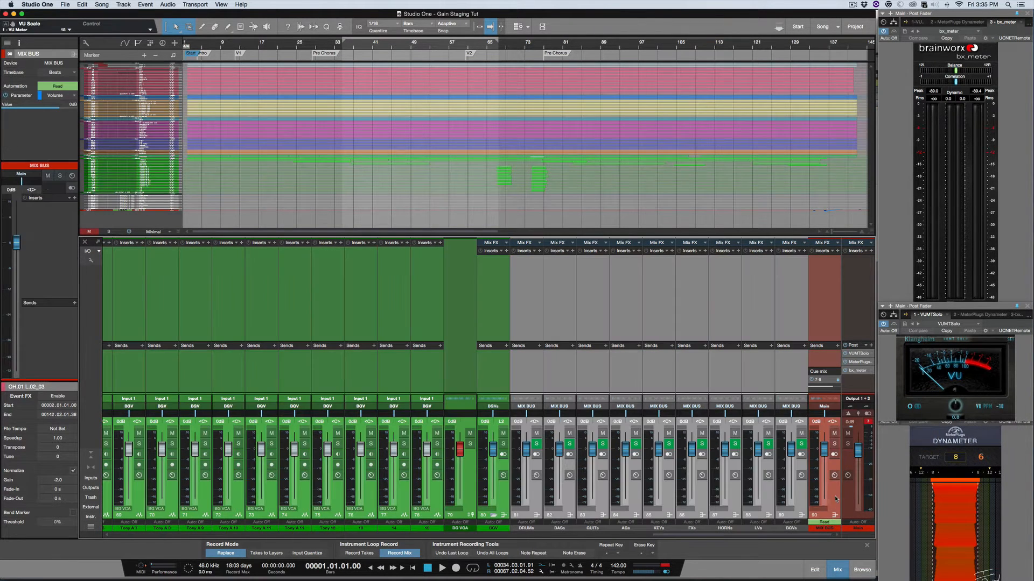
scroll(362, 286, "left", 20)
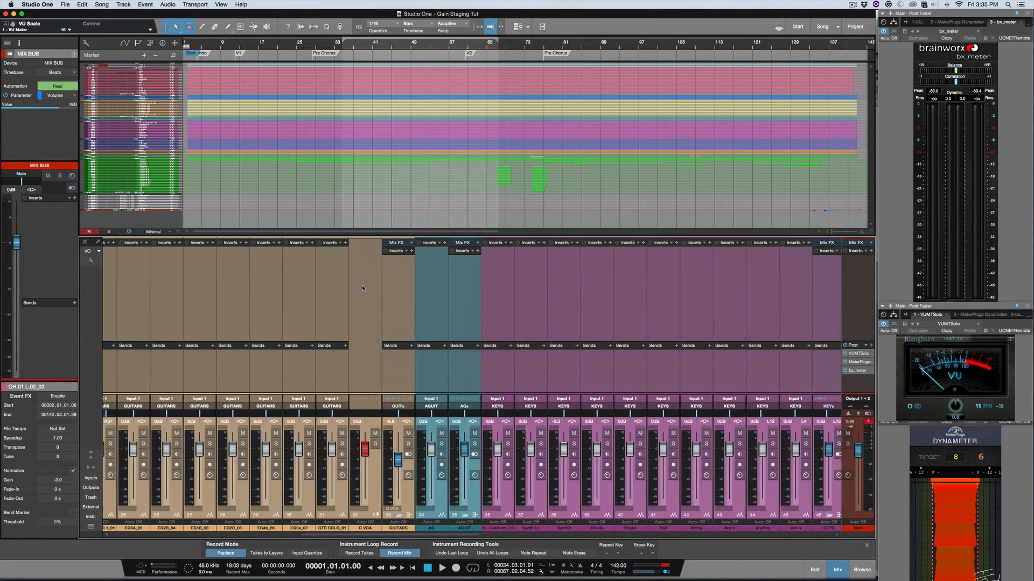
scroll(361, 285, "left", 2)
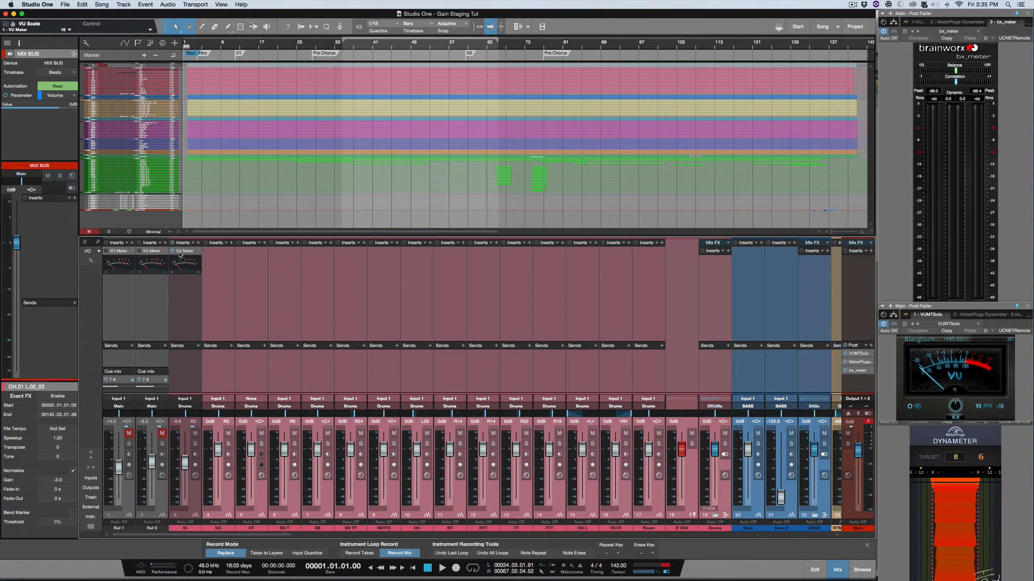
left_click_drag(185, 254, 217, 254)
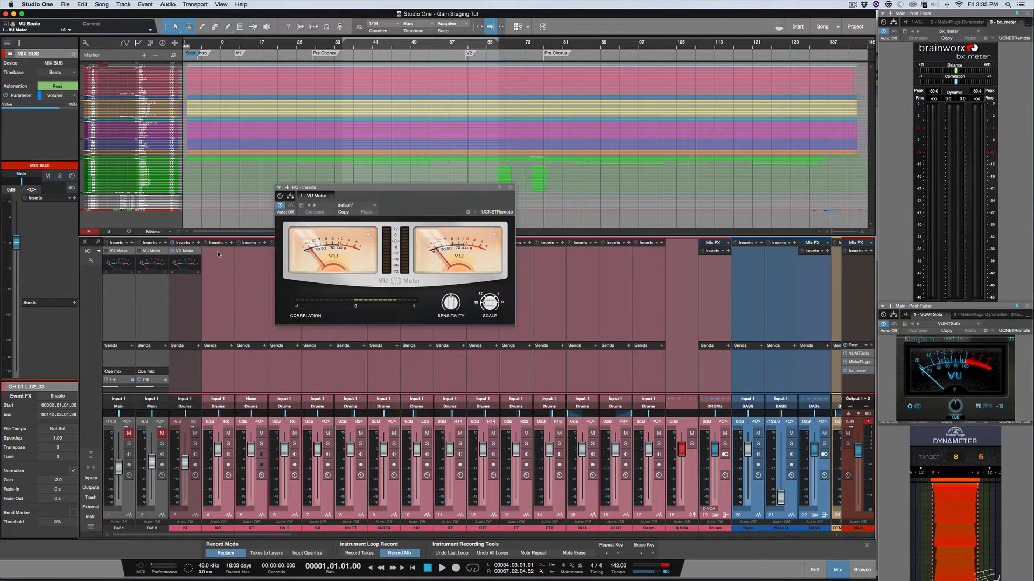
left_click(511, 190)
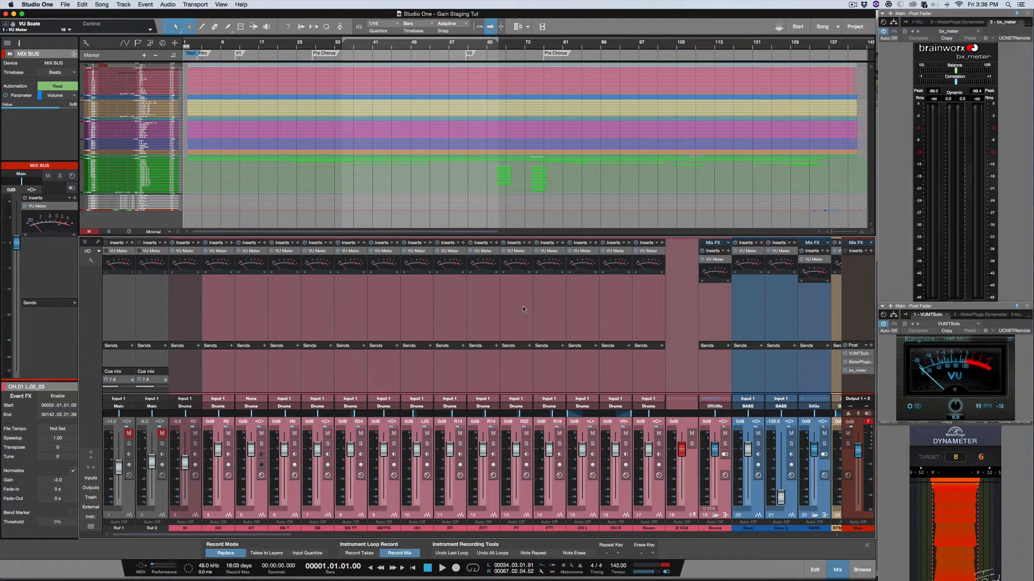
Select the KI, KO and KT channels one after another to view each channel's VU Meter in the inspector
left_click(196, 310)
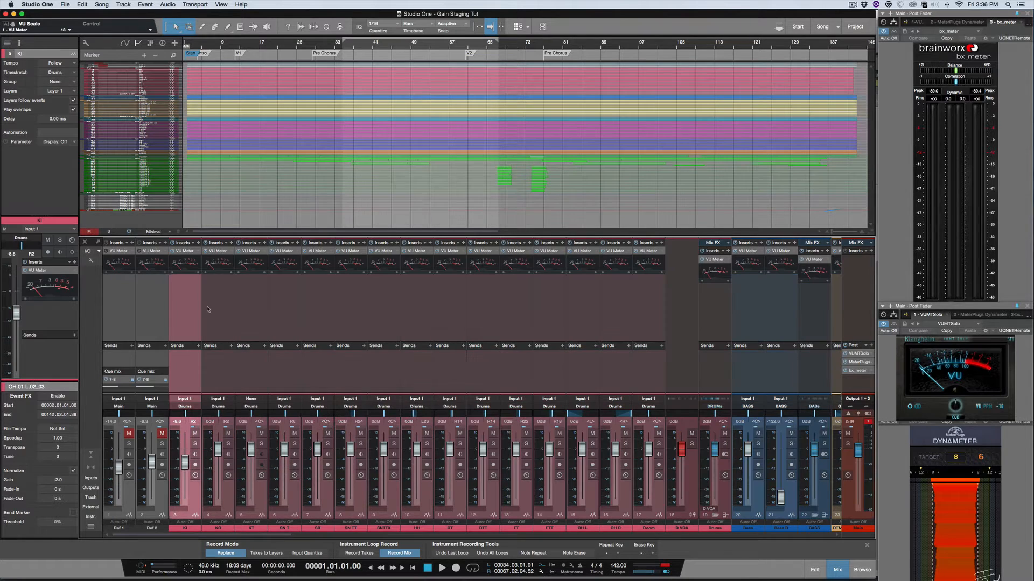
left_click(213, 309)
left_click(246, 310)
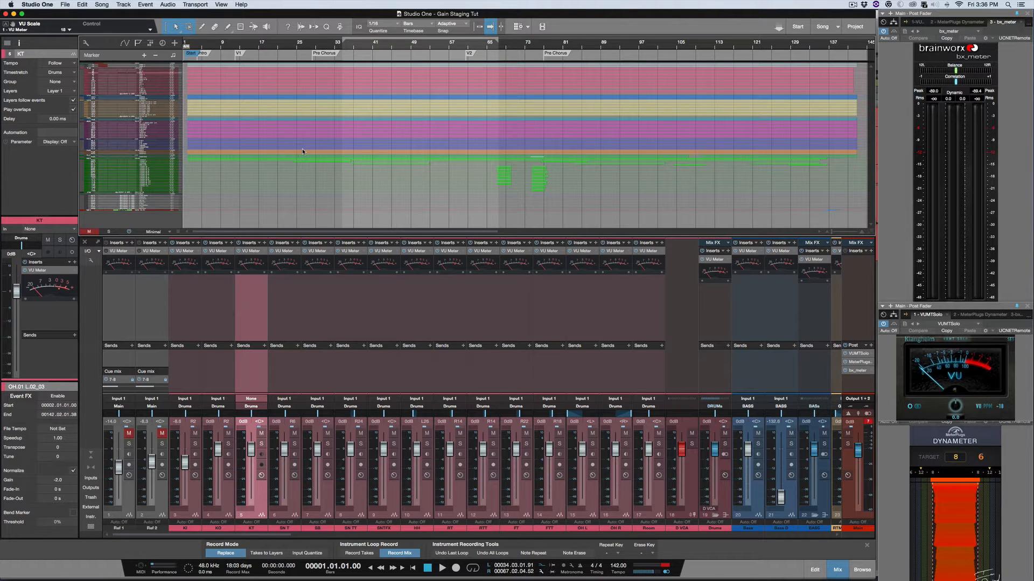
Solo the KI drum channel and play it back to check its level on the VU Meter
scroll(309, 153, "up", 10)
scroll(318, 153, "down", 6)
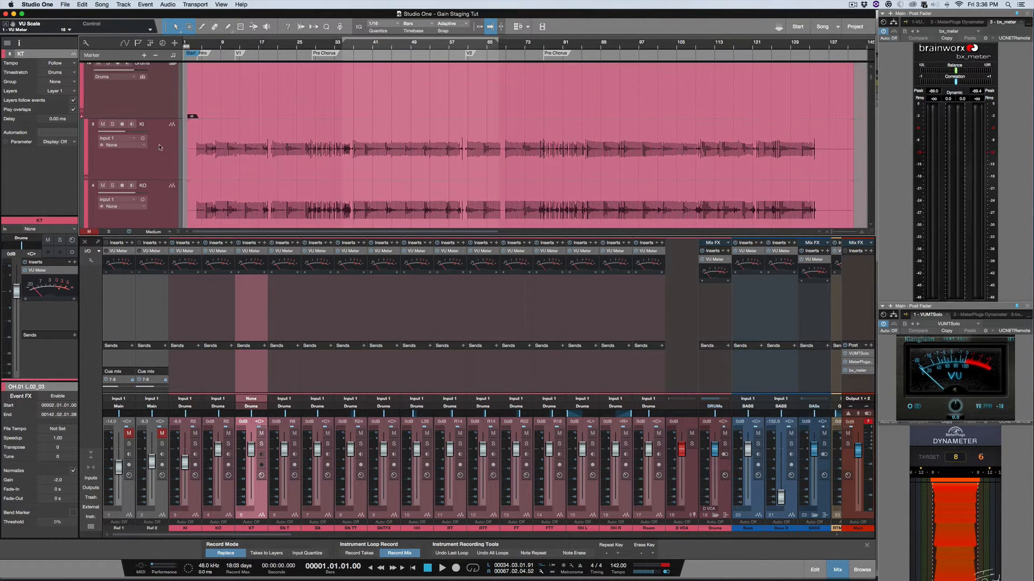
left_click(170, 156)
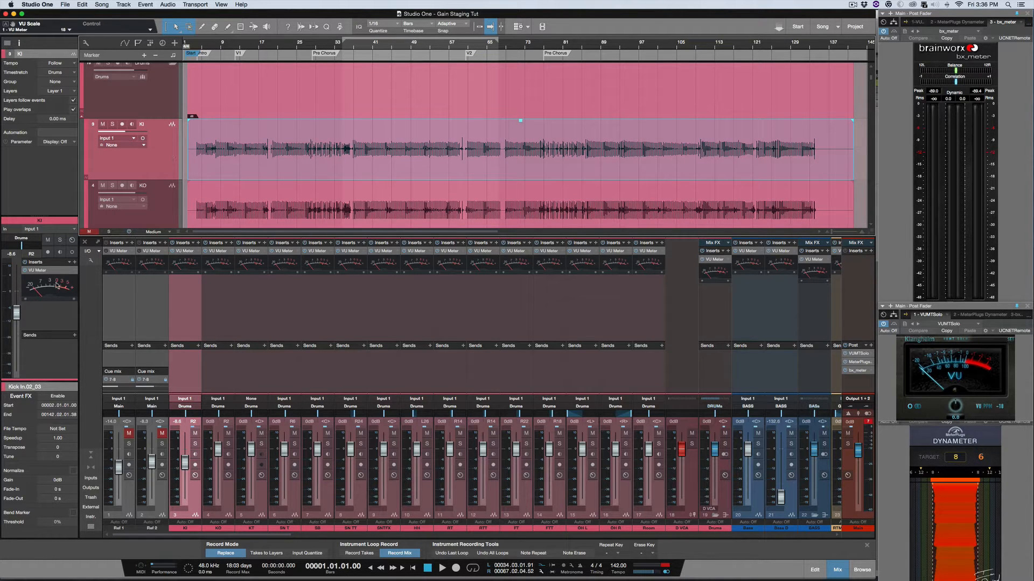
left_click(194, 444)
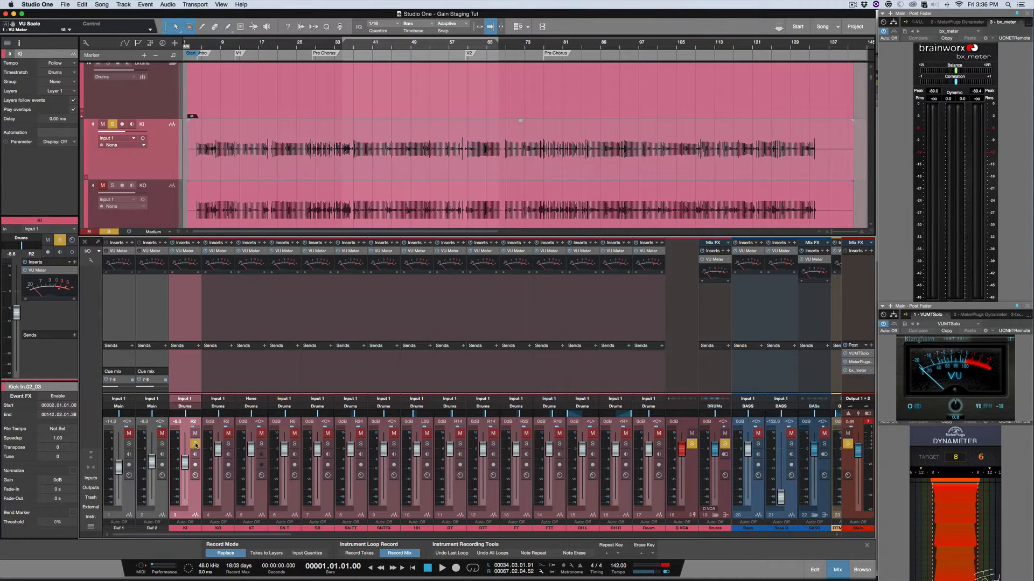
key("space")
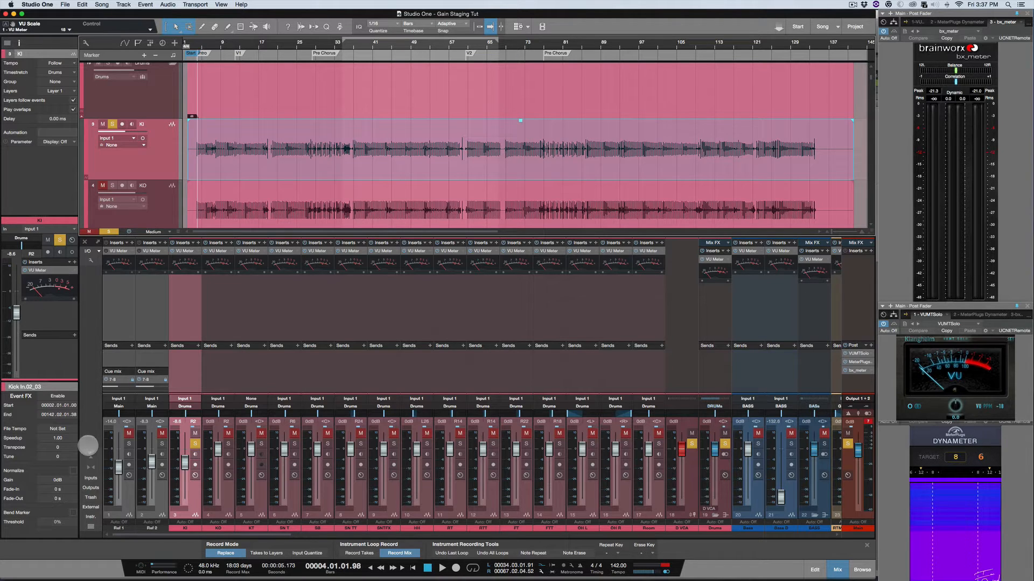
Try normalizing the Kick In event on the KI track, and turn its normalization back off
left_click(73, 472)
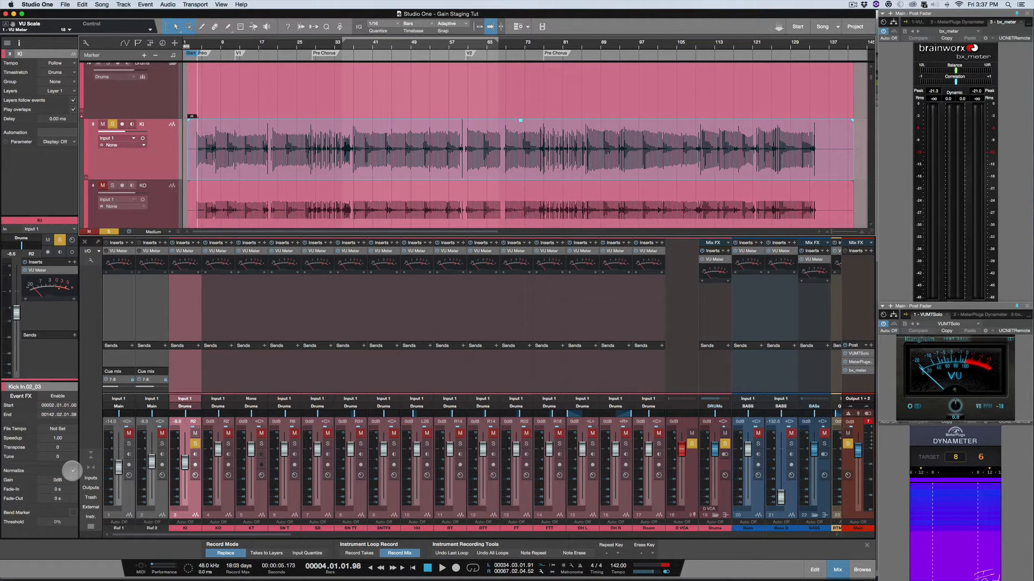
left_click(73, 471)
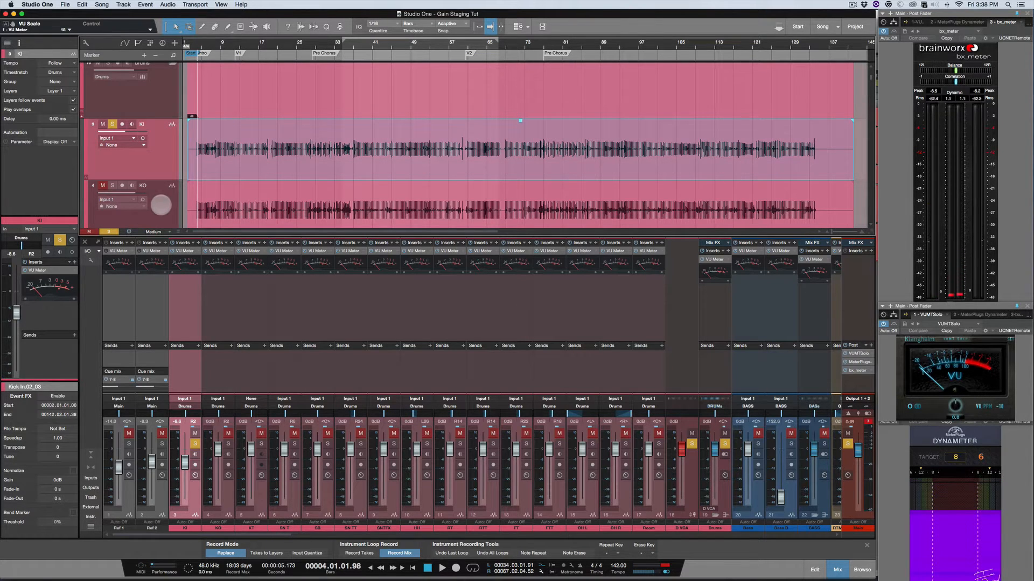
During playback, go through the drum channels from KO to the Drums bus, checking each VU Meter, and stop playback
left_click(160, 205)
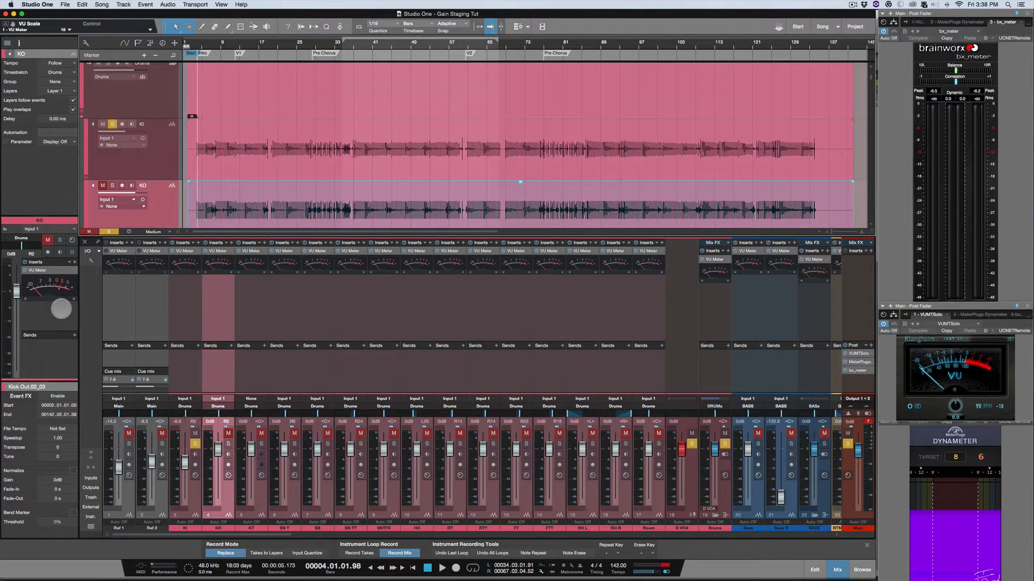
key("space")
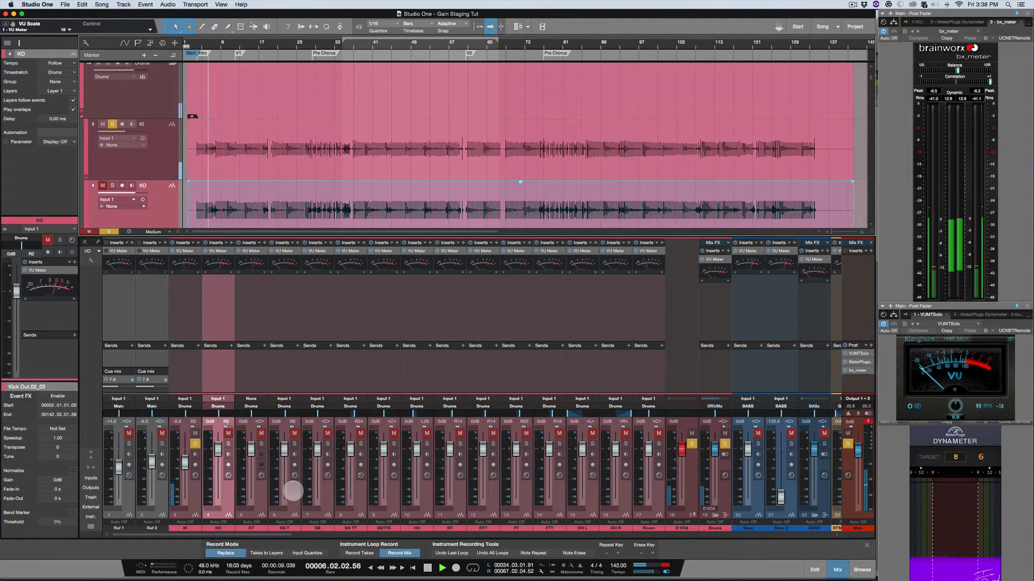
left_click(257, 493)
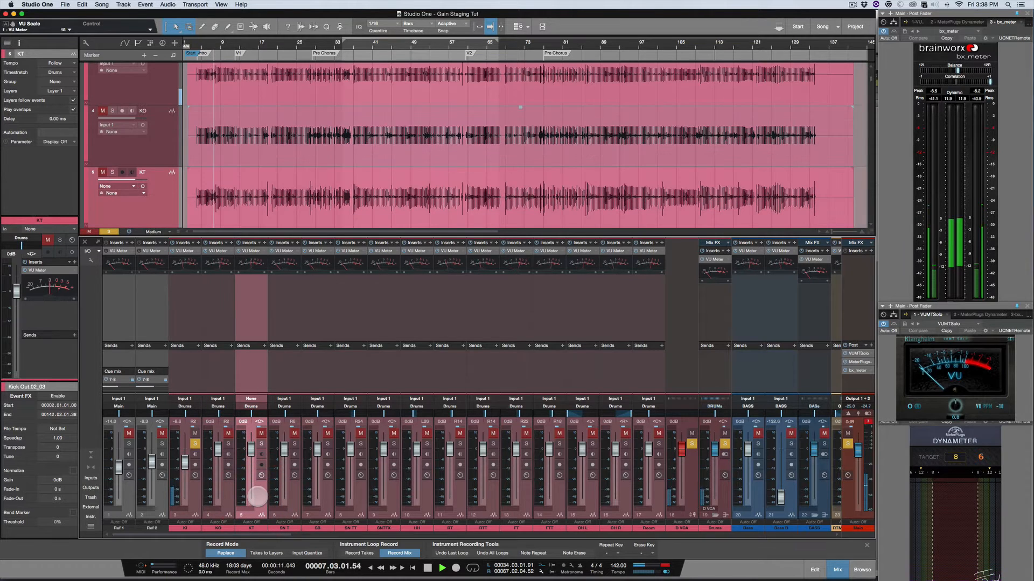
key("Down")
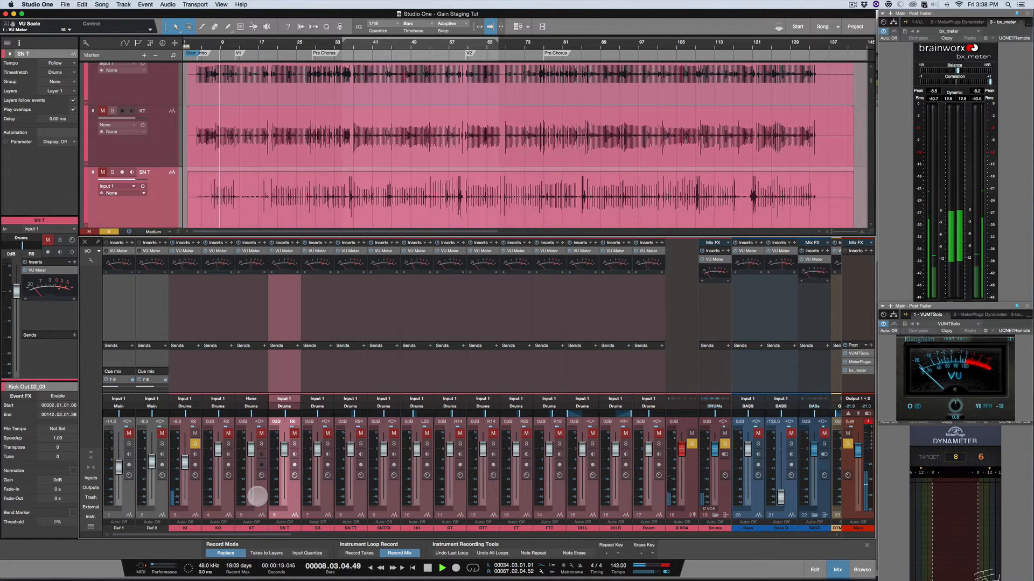
key("Down")
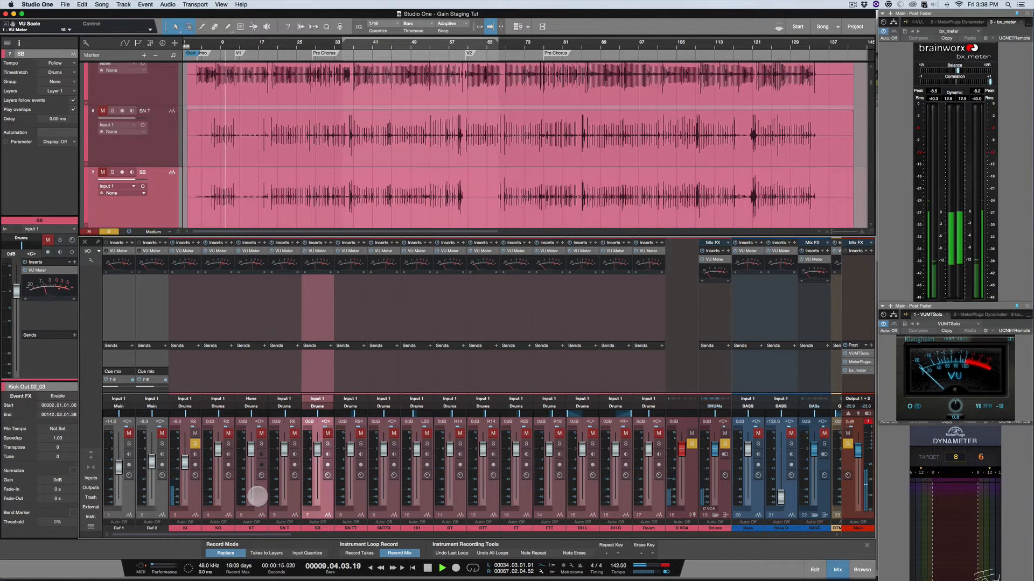
key("Down")
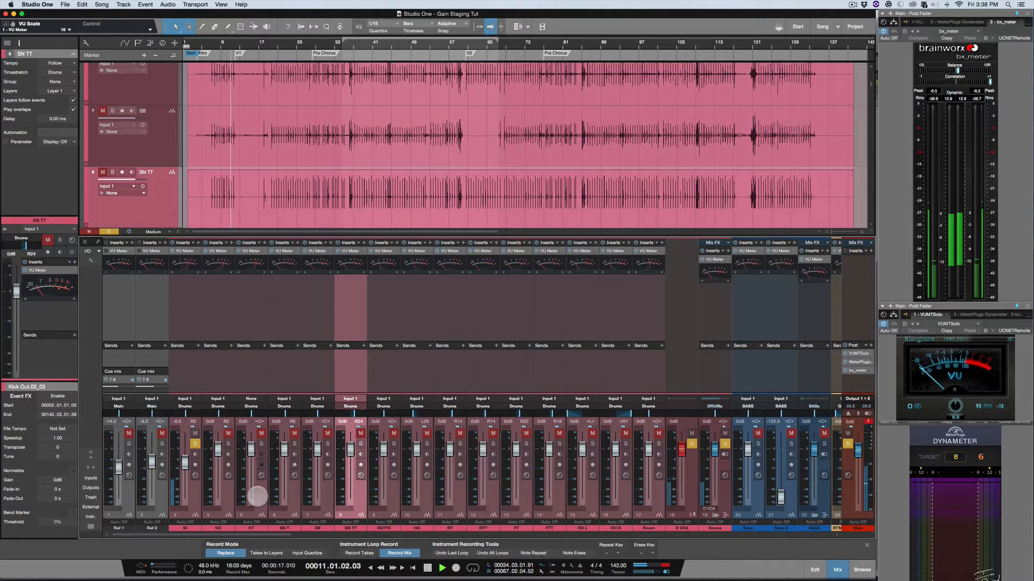
key("Down")
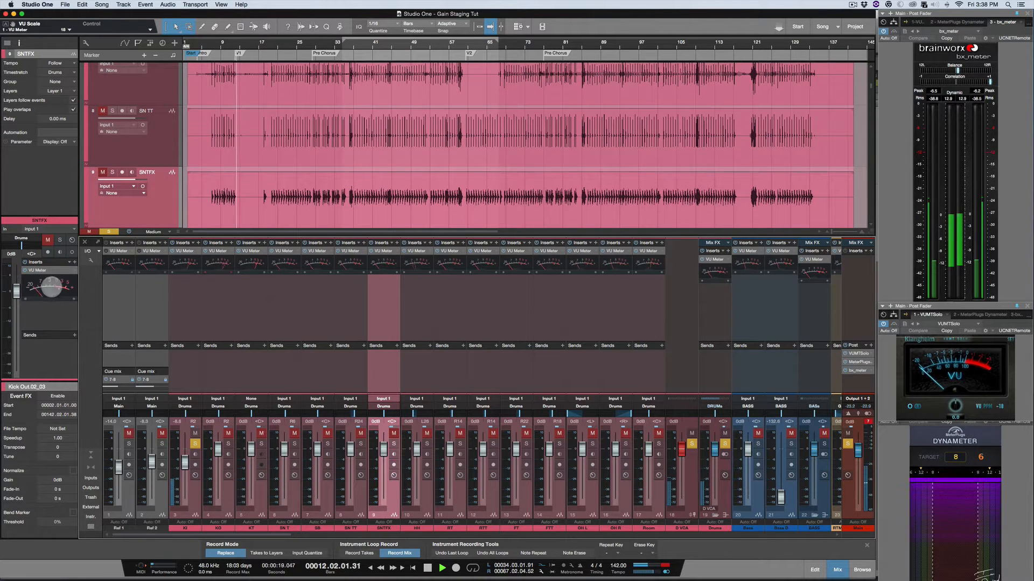
key("Down")
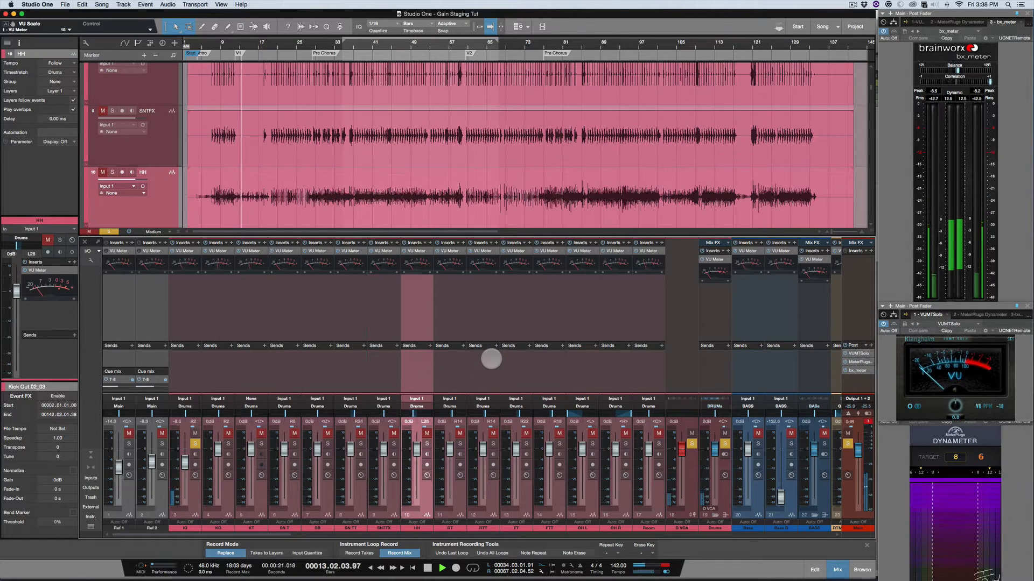
key("Down")
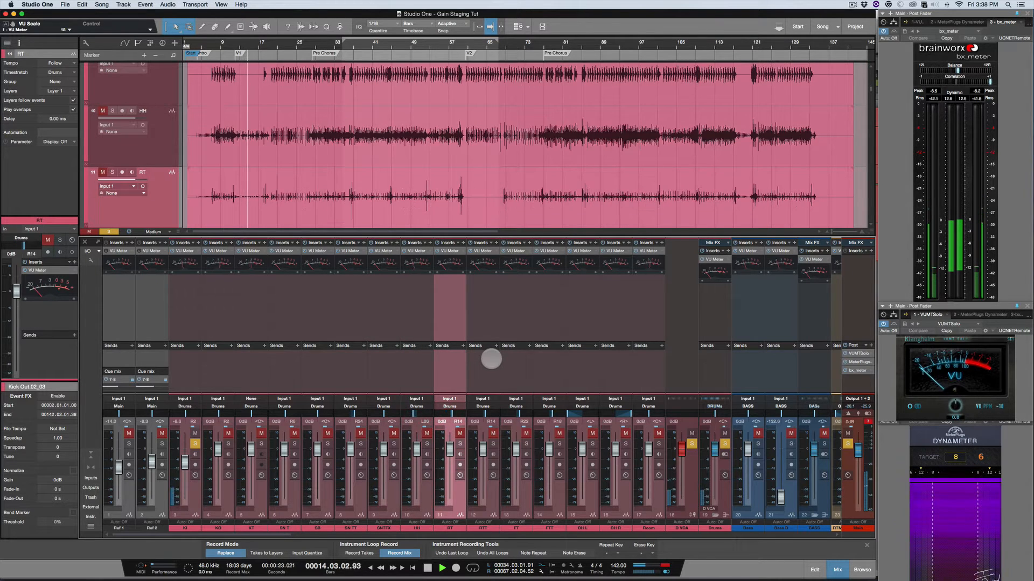
key("Down")
key("Down")
key("Down")
key("Down")
key("Down")
key("Down")
key("Down")
key("Down")
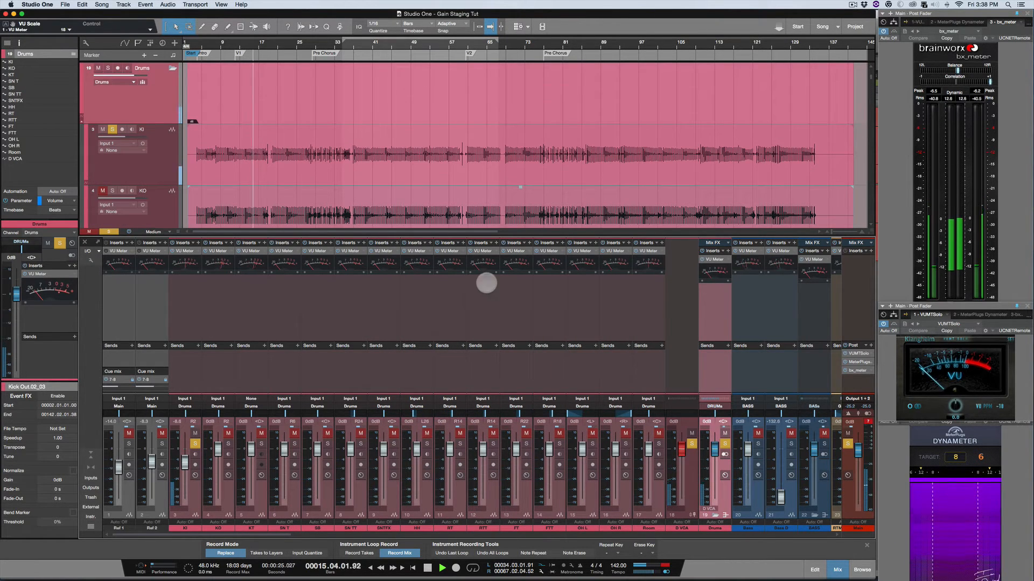
key("space")
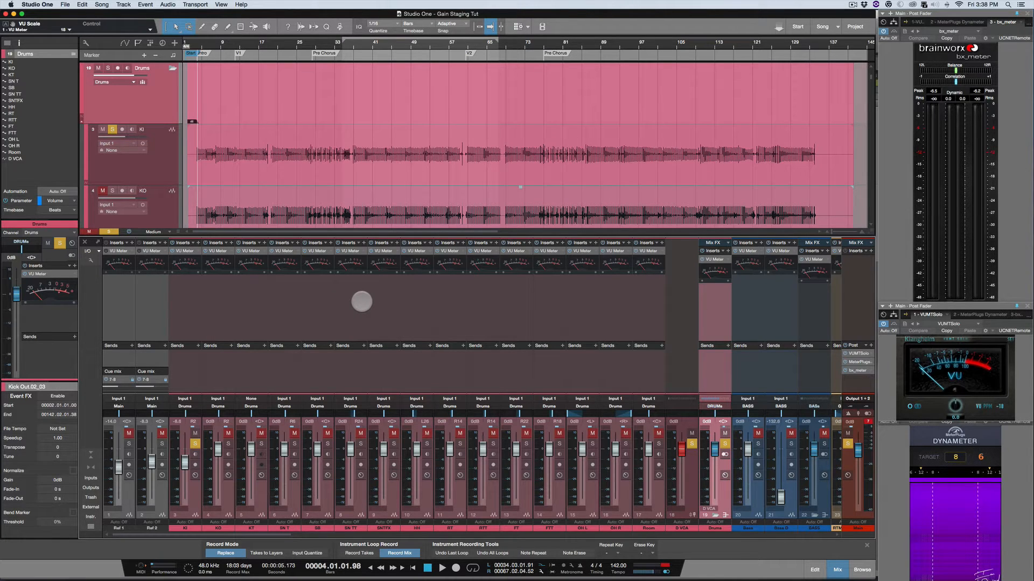
Fit the whole arrangement in view and clear the solo on the KI channel
key("alt+z")
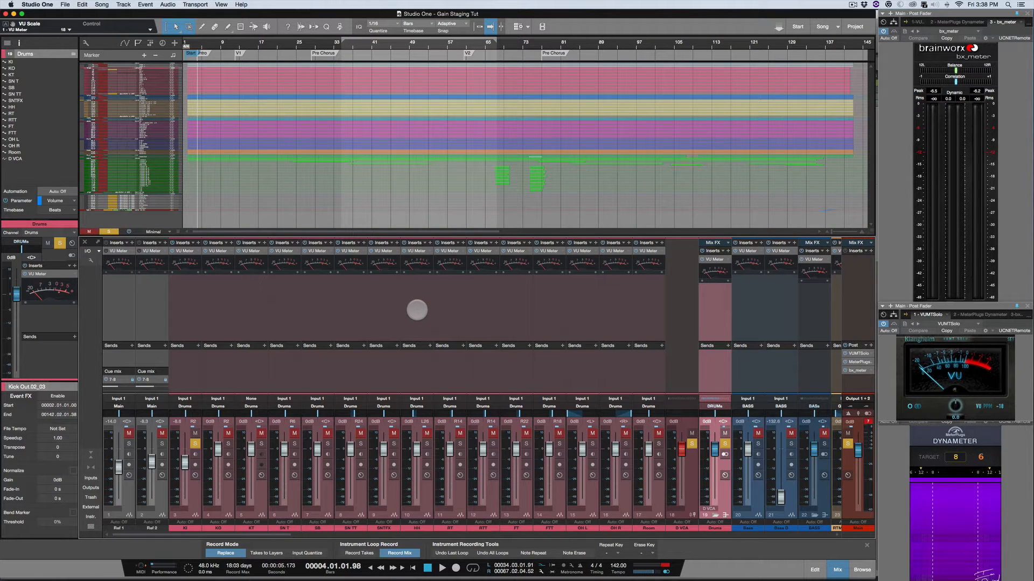
scroll(416, 310, "right", 3)
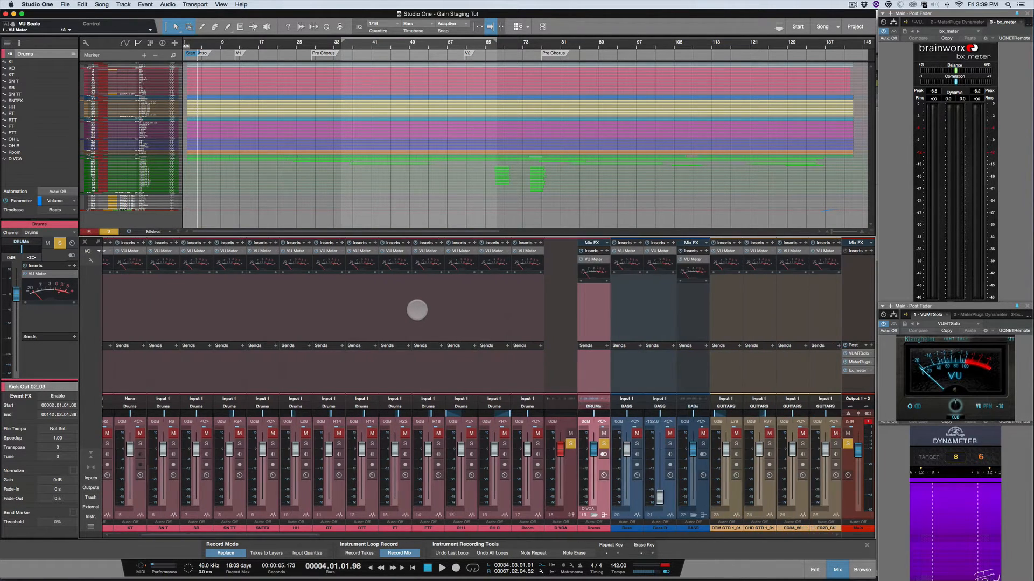
scroll(592, 479, "right", 8)
scroll(593, 479, "left", 10)
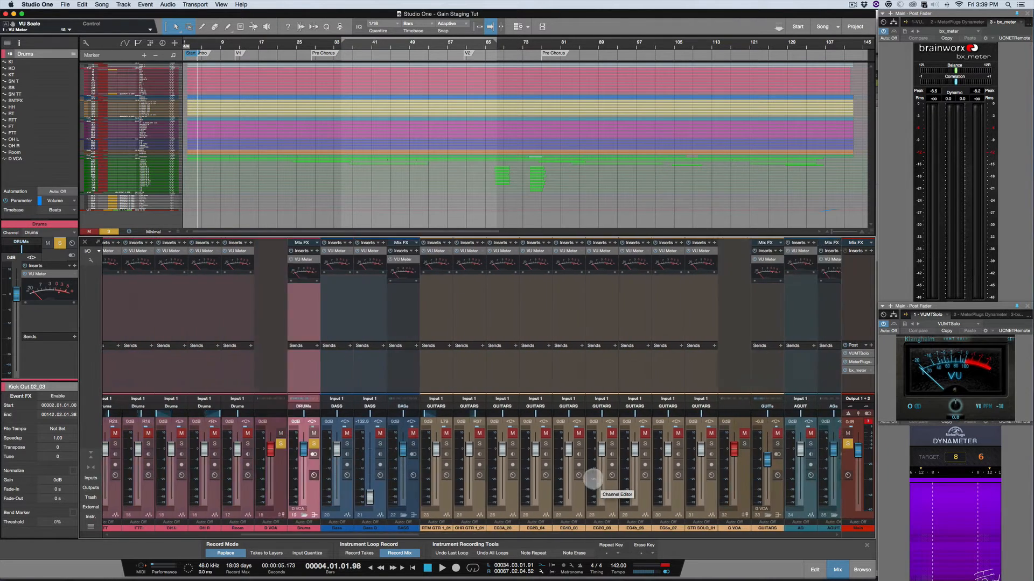
left_click(196, 443)
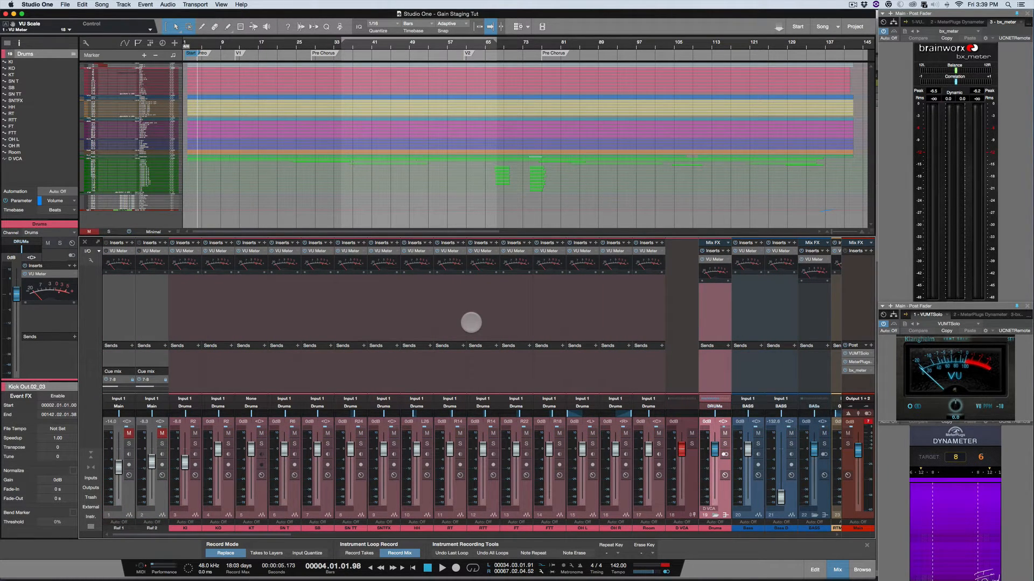
Reset the GUITARS bus fader to 0 dB and play the full mix to check the main output meters
scroll(471, 322, "right", 10)
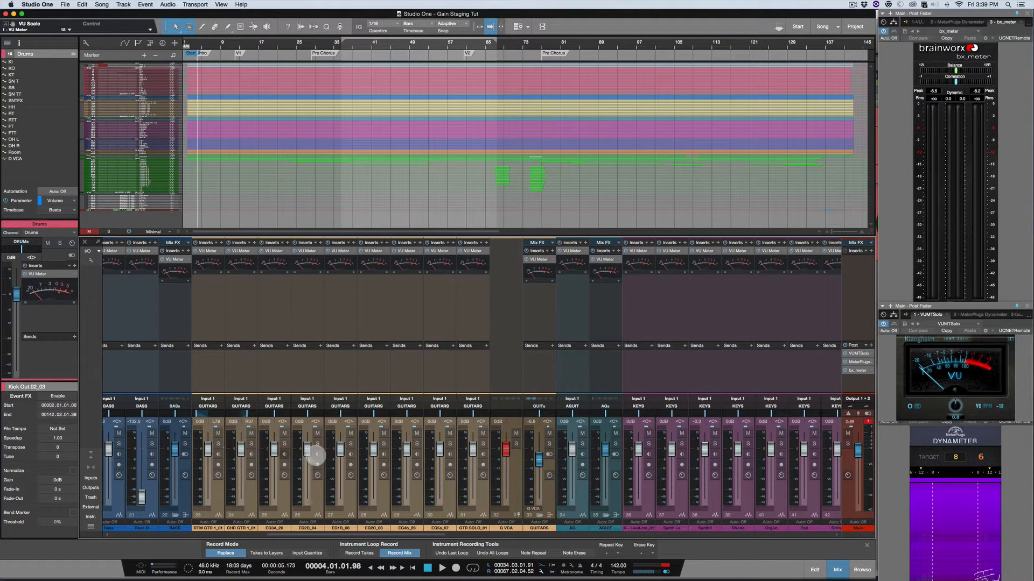
left_click(539, 457, "super")
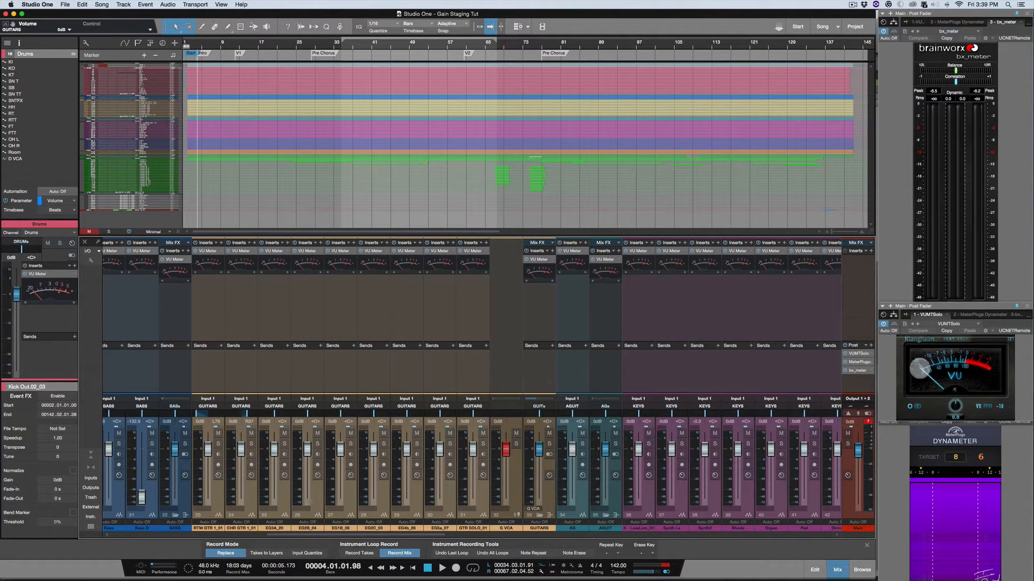
key("space")
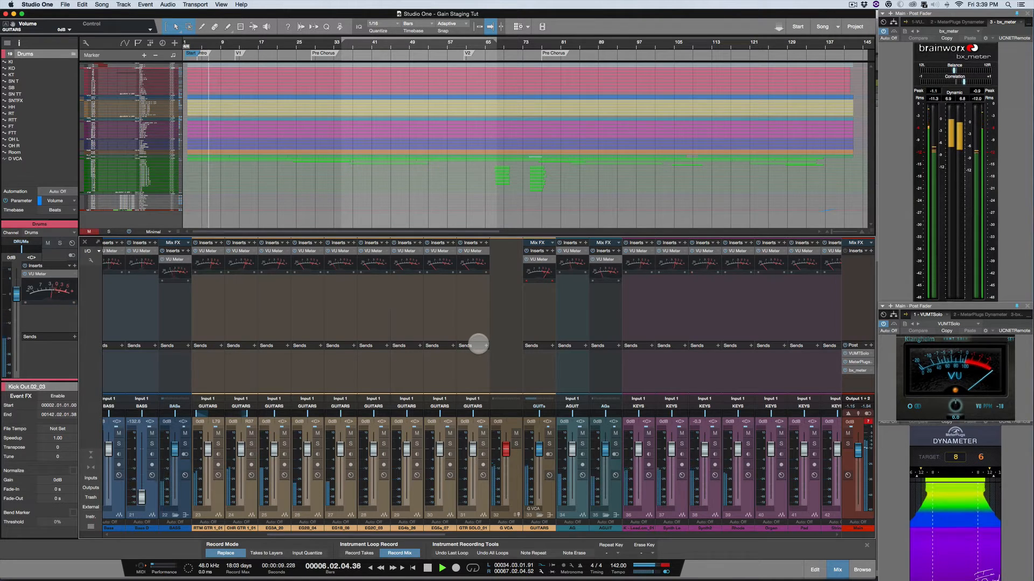
left_click(478, 344)
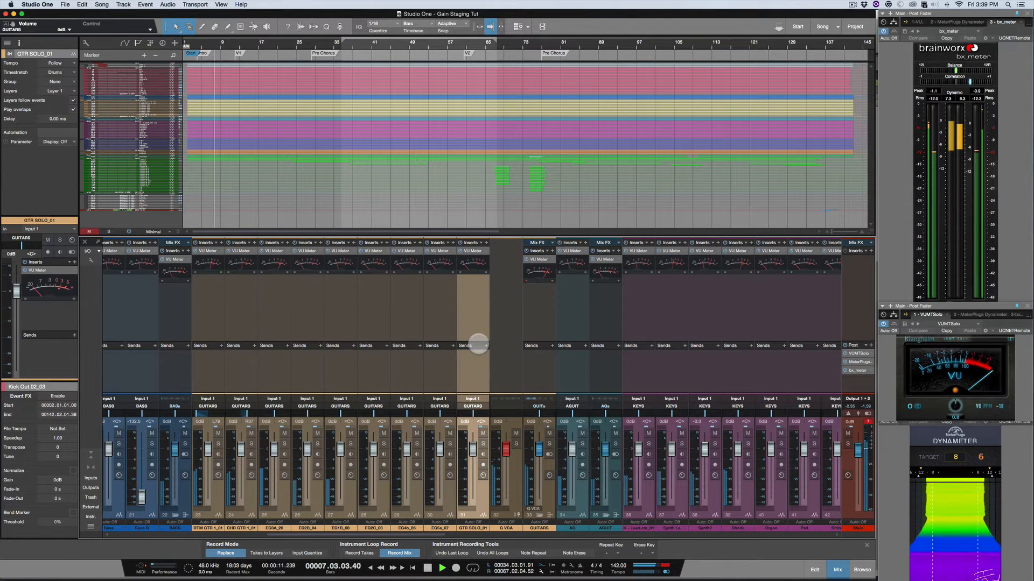
key("space")
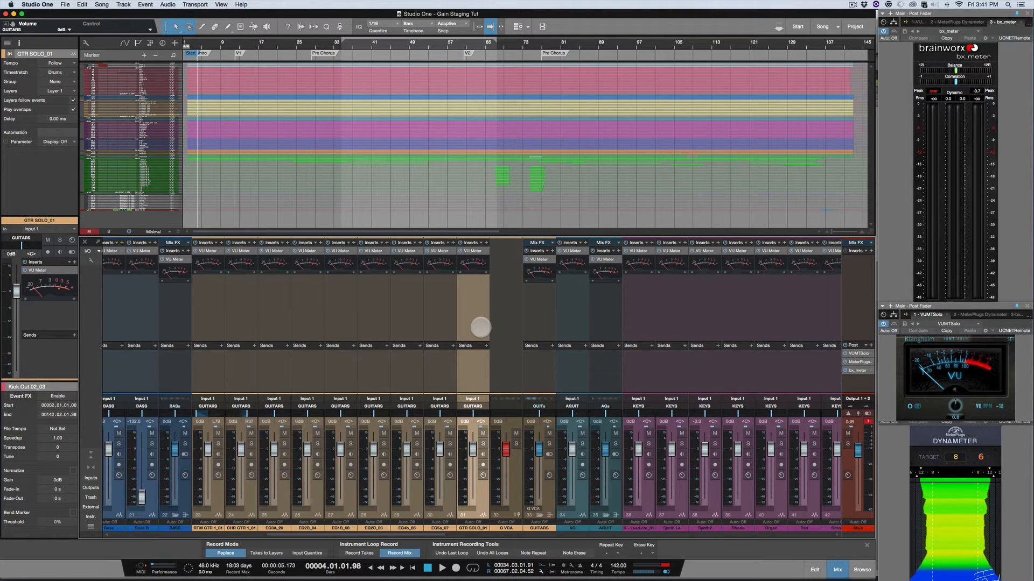
Reset the KI channel fader to 0 dB, play the full mix to check the main meters, and select the KI channel
scroll(481, 327, "left", 10)
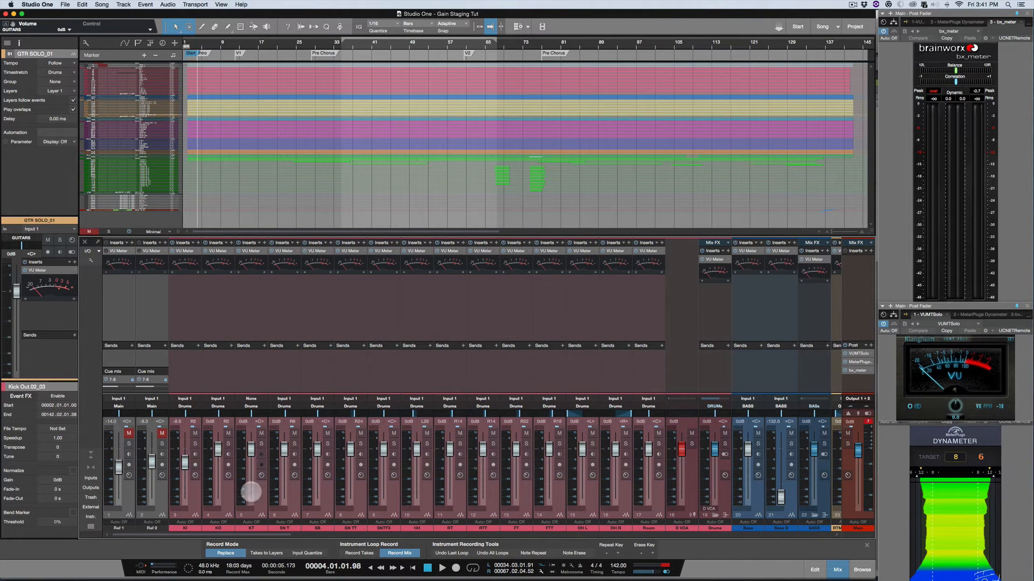
key("super")
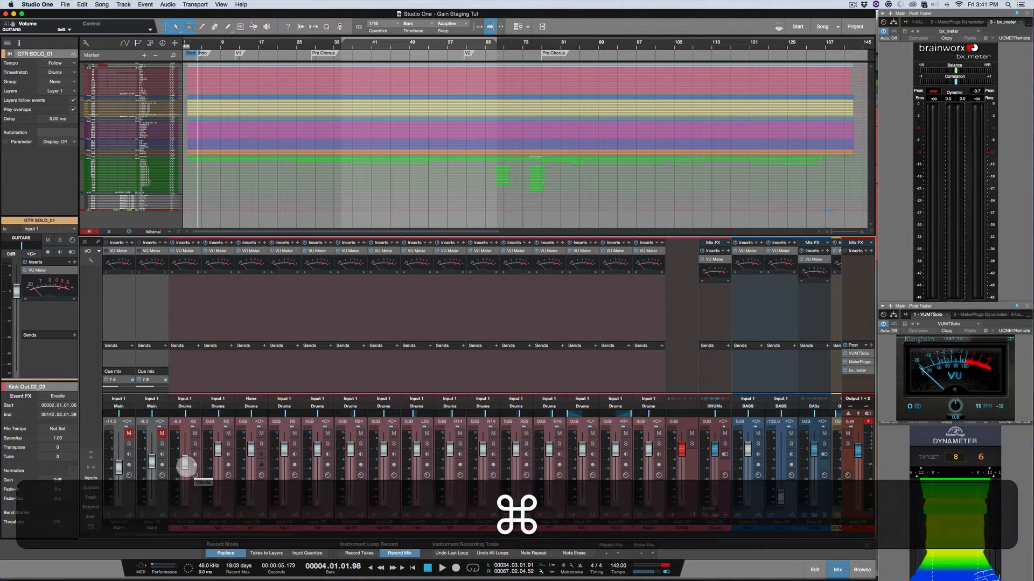
left_click(184, 464, "super")
key("space")
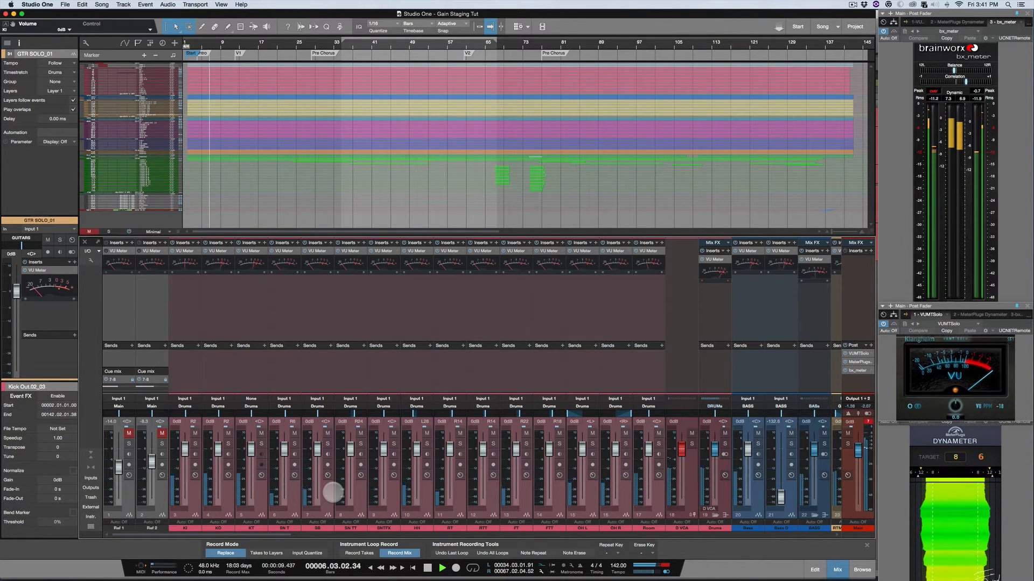
key("space")
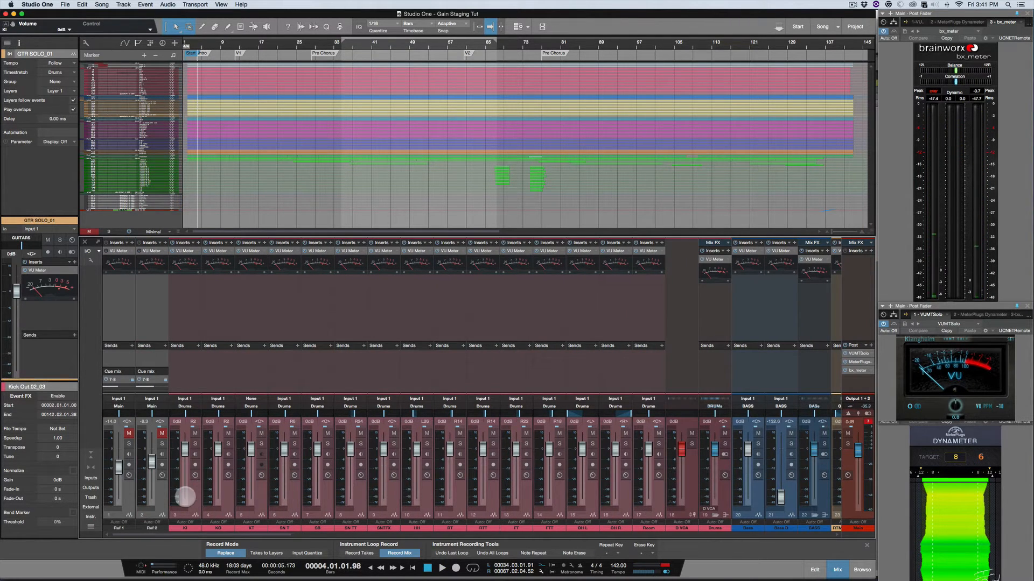
left_click(184, 497)
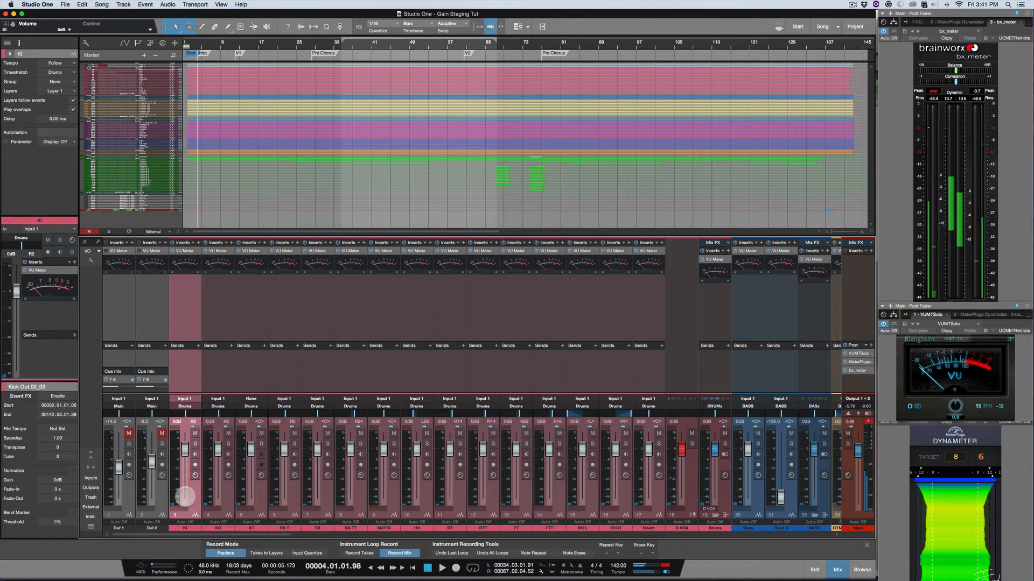
Lower the drums' VCA 1 fader to -7.4 dB during playback and replay the passage to check the Drums bus and main meters
key("space")
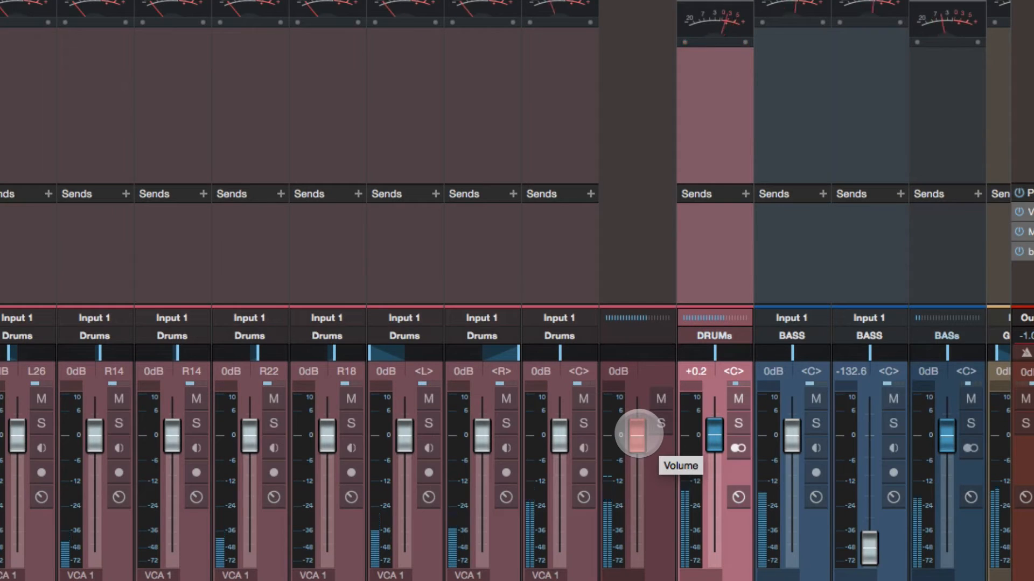
left_click_drag(681, 448, 638, 465)
left_click(722, 526)
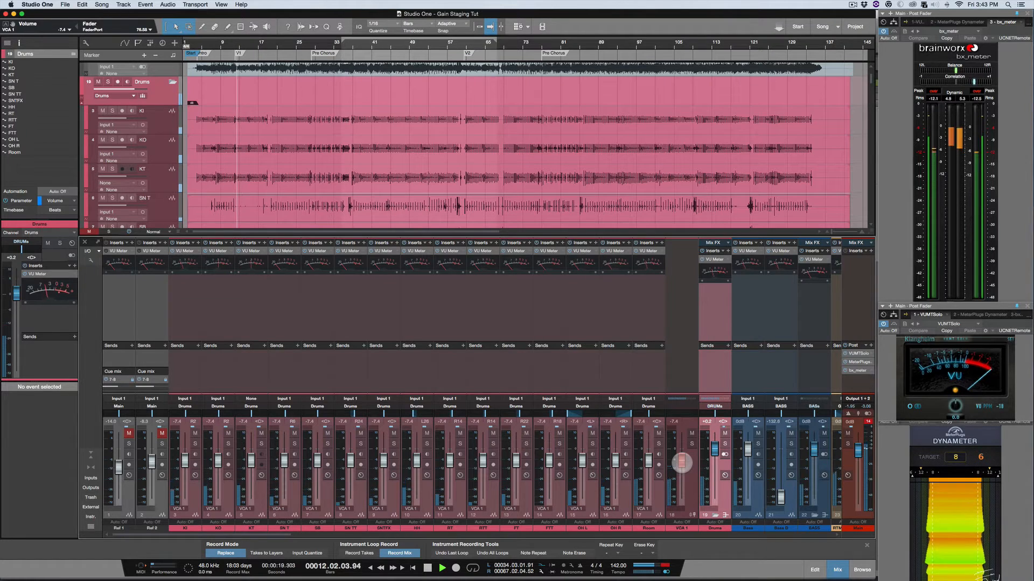
key("space")
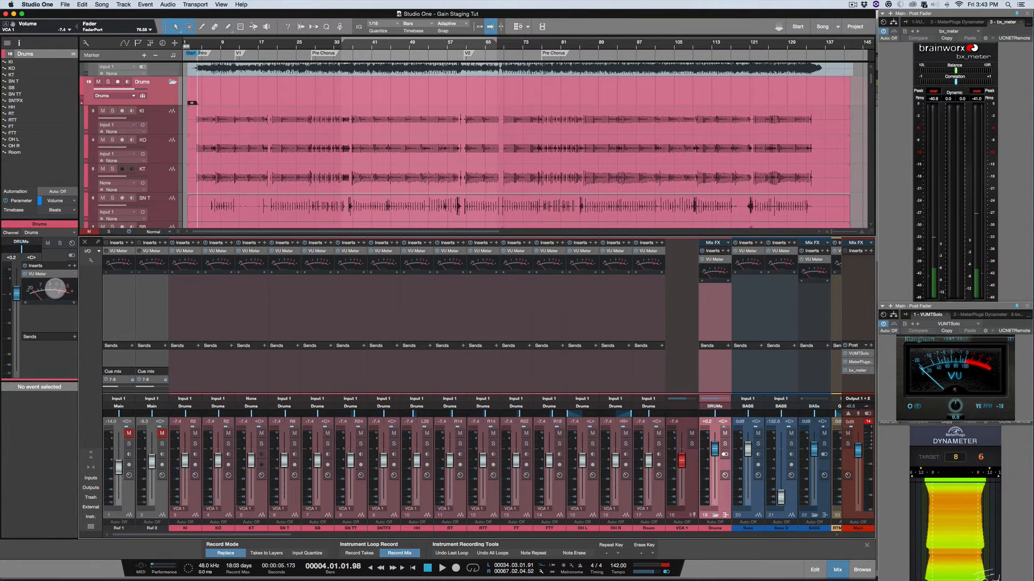
key("space")
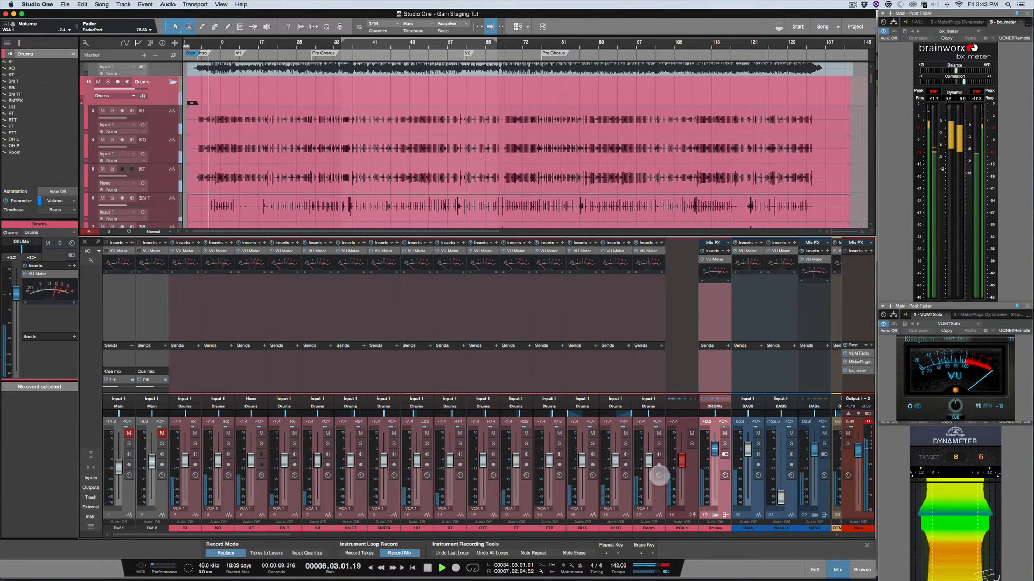
Select the Bass channel and BASS bus and play the mix to check their levels on the VU meters
scroll(679, 478, "right", 2)
key("space")
scroll(678, 477, "right", 8)
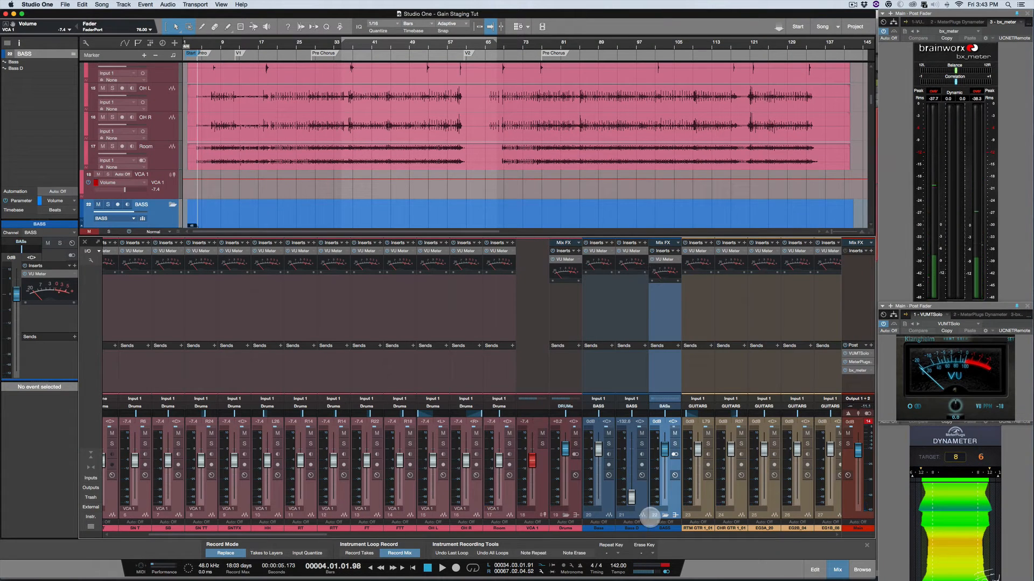
left_click(601, 495)
key("space")
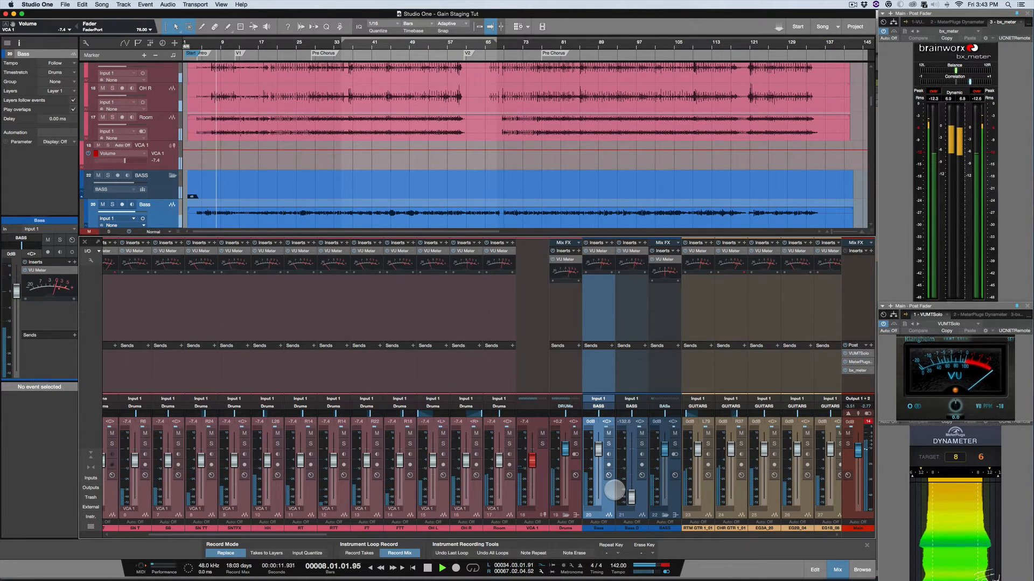
key("space")
left_click(672, 493)
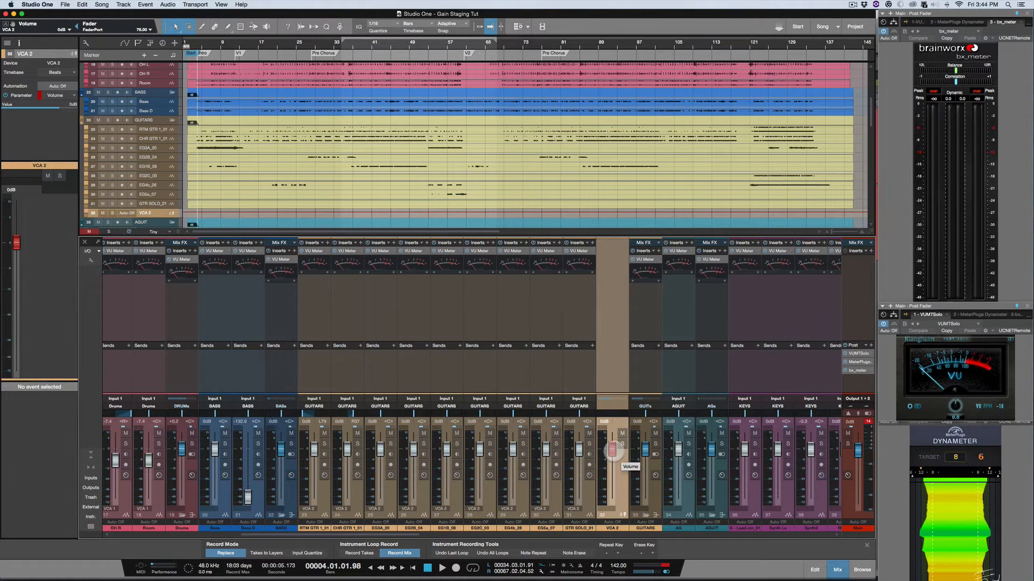
Play the mix and lower the guitars' VCA 2 fader to -6.9 dB while checking the GUITARS bus meter
key("space")
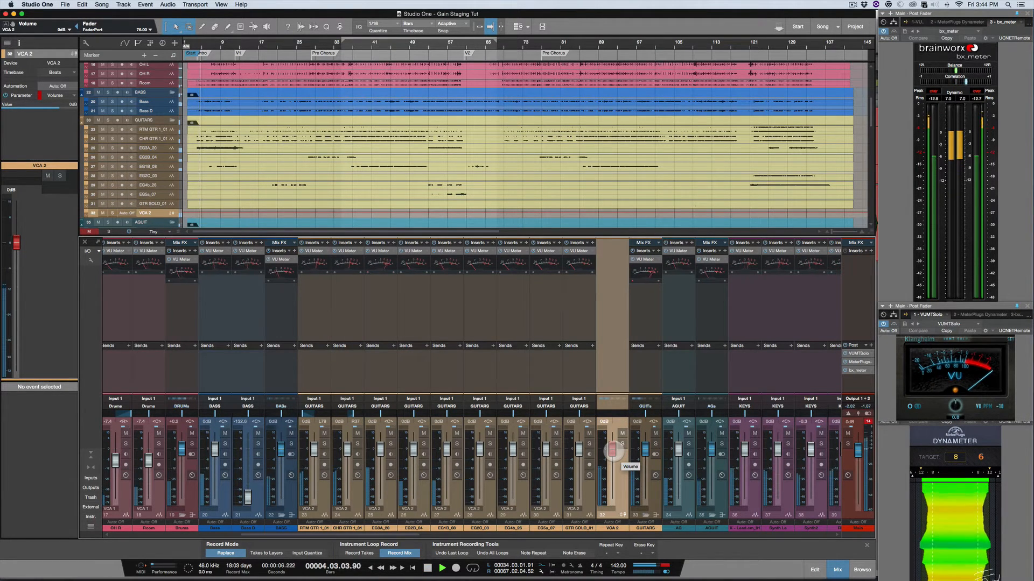
key("space")
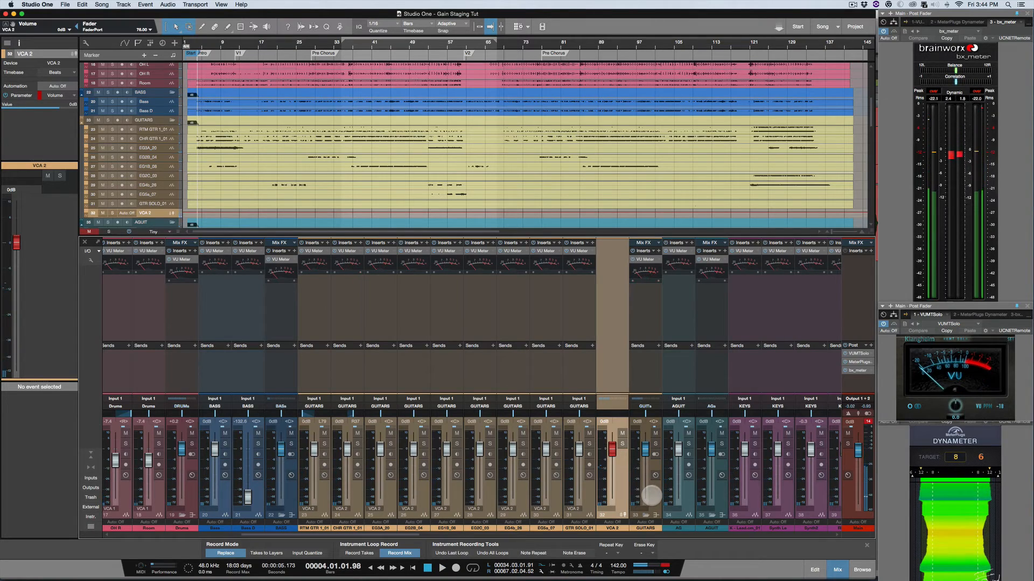
left_click(651, 495)
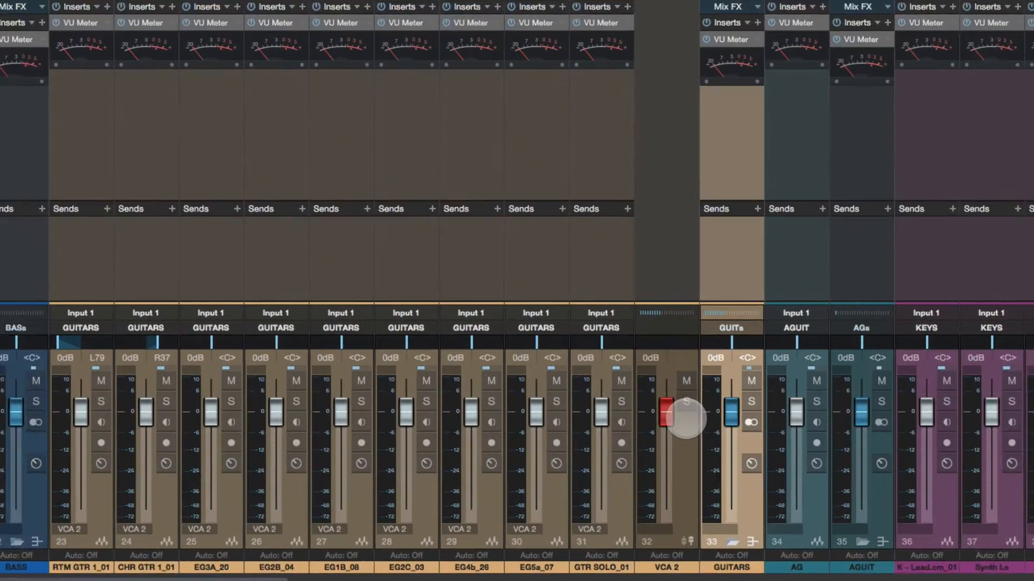
left_click_drag(612, 450, 612, 460)
left_click_drag(676, 429, 676, 434)
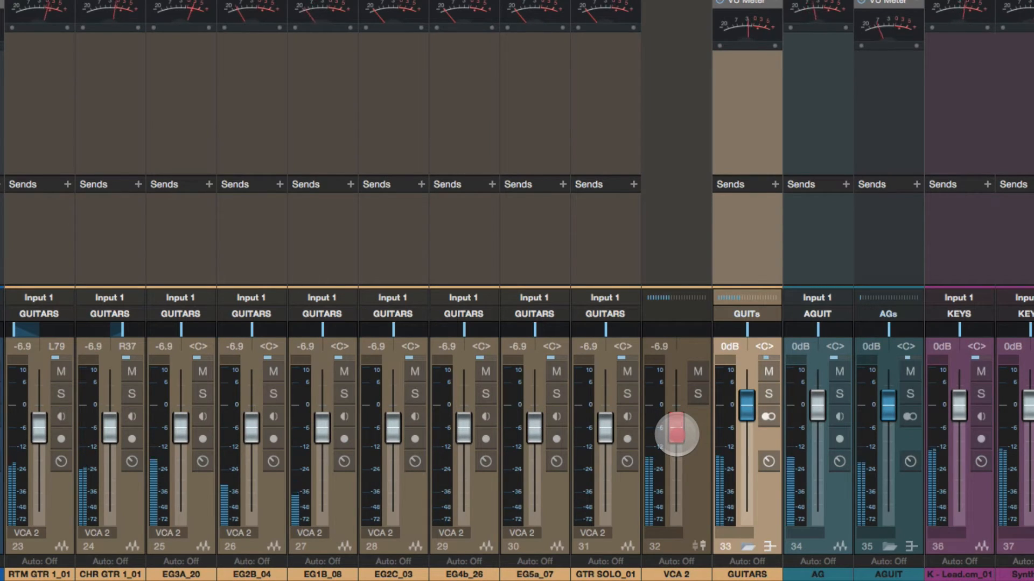
left_click(676, 433)
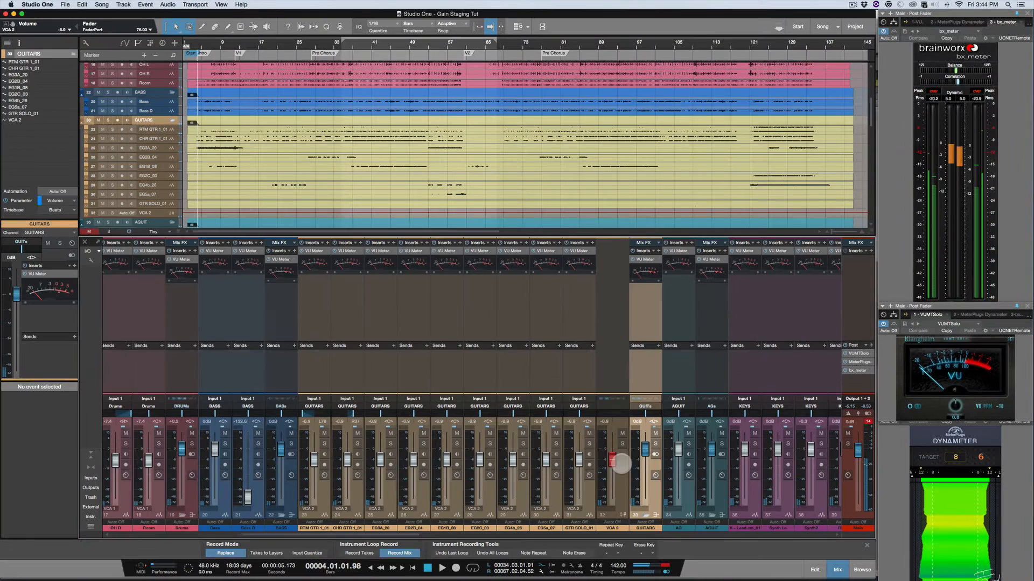
Select the AG channel and raise its fader to +0.4 dB
scroll(676, 434, "right", 5)
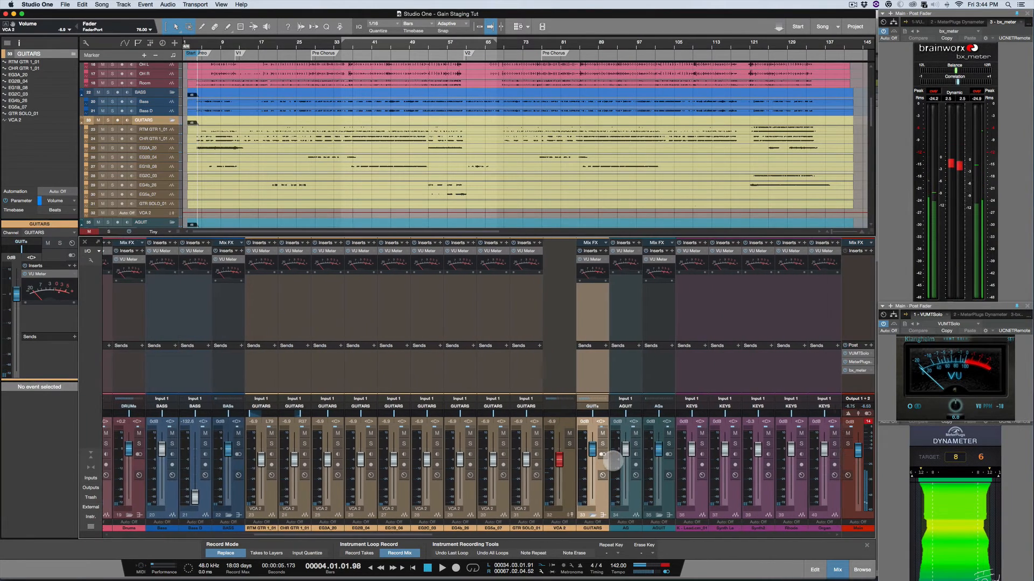
scroll(612, 460, "right", 6)
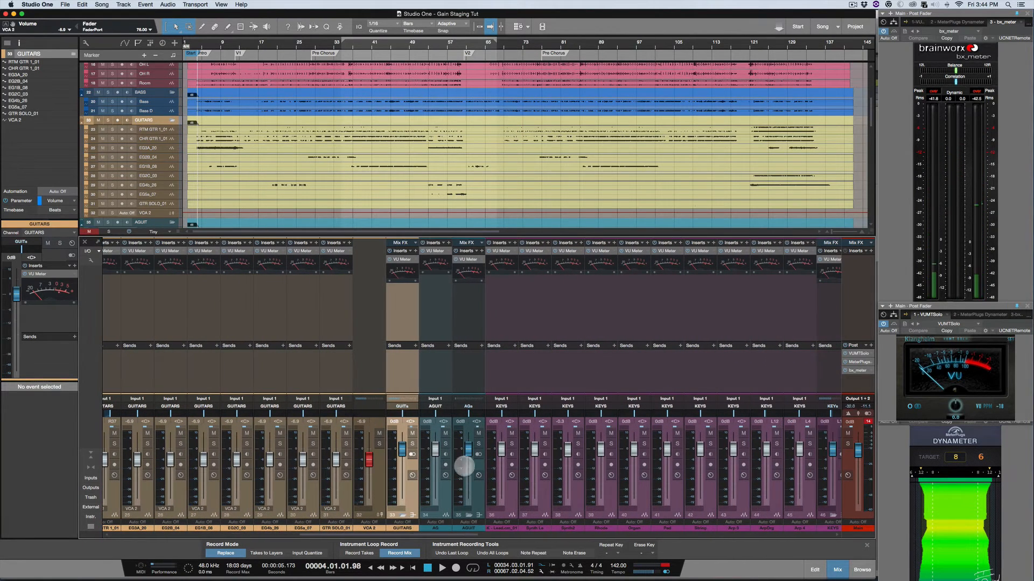
left_click(441, 495)
Add a VCA for the keys channels from K-Lead through Arp 4 and move its track into the KEYS folder
left_click(486, 354)
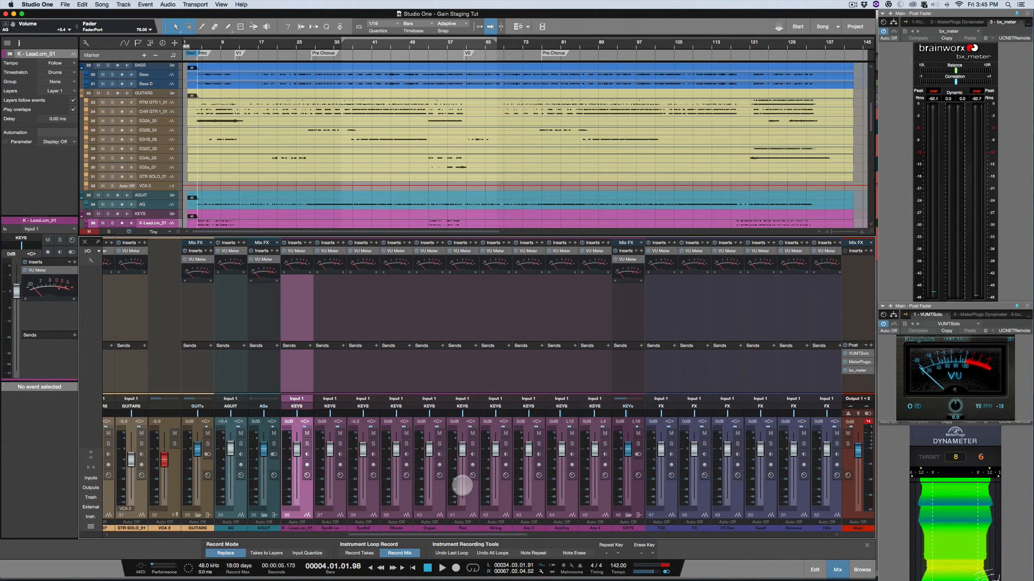
left_click(605, 491, "shift")
right_click(604, 481)
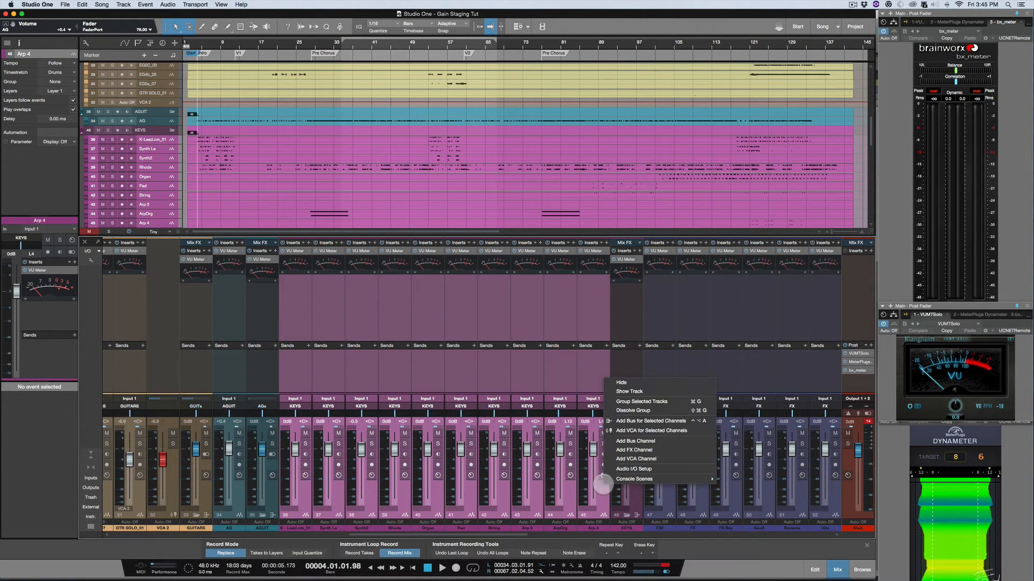
left_click(645, 431)
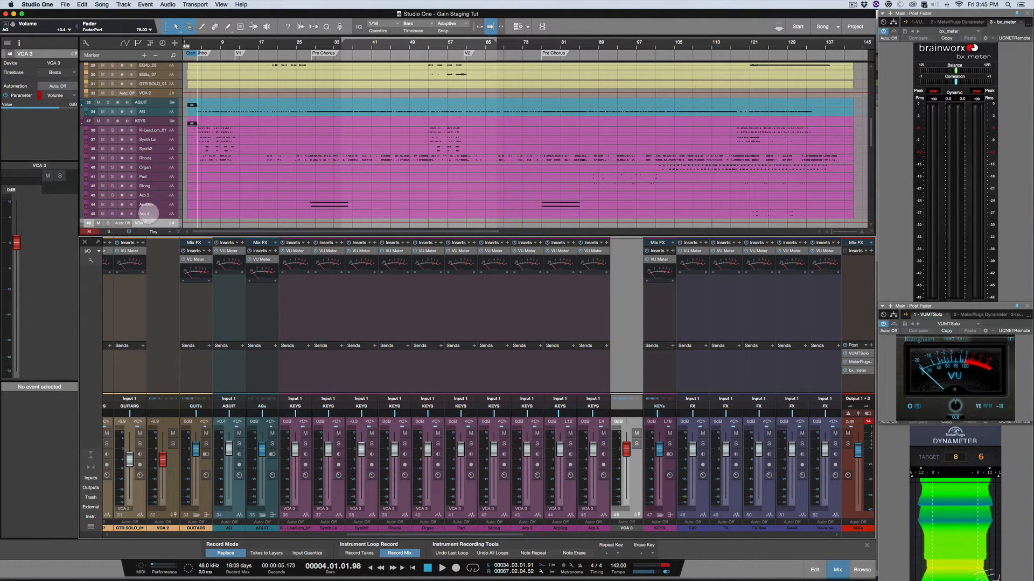
left_click_drag(151, 220, 164, 120)
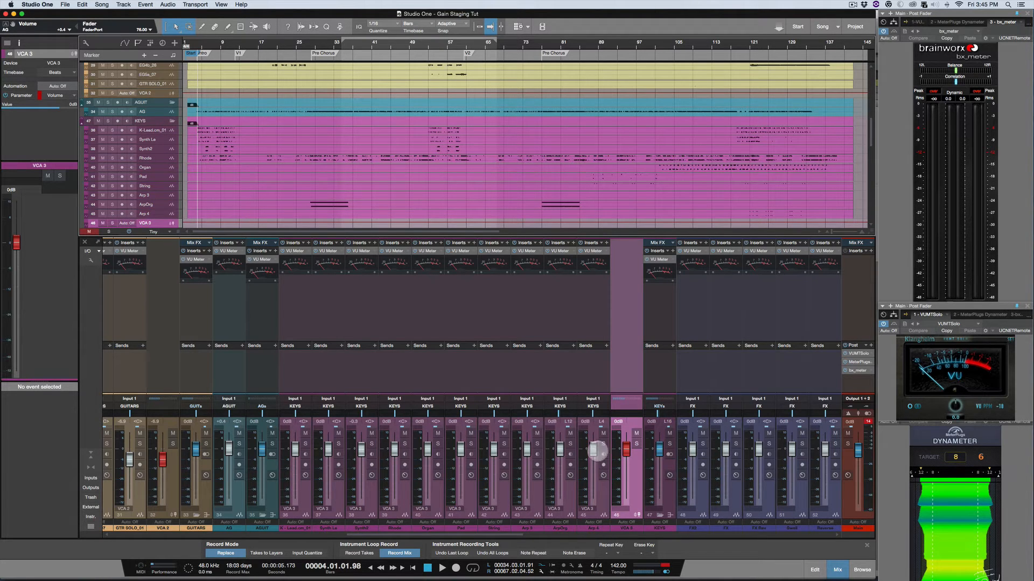
Play the mix, select the KEYS bus to check its meter, and lower the VCA 3 fader to -7.7 dB
left_click_drag(622, 451, 624, 454)
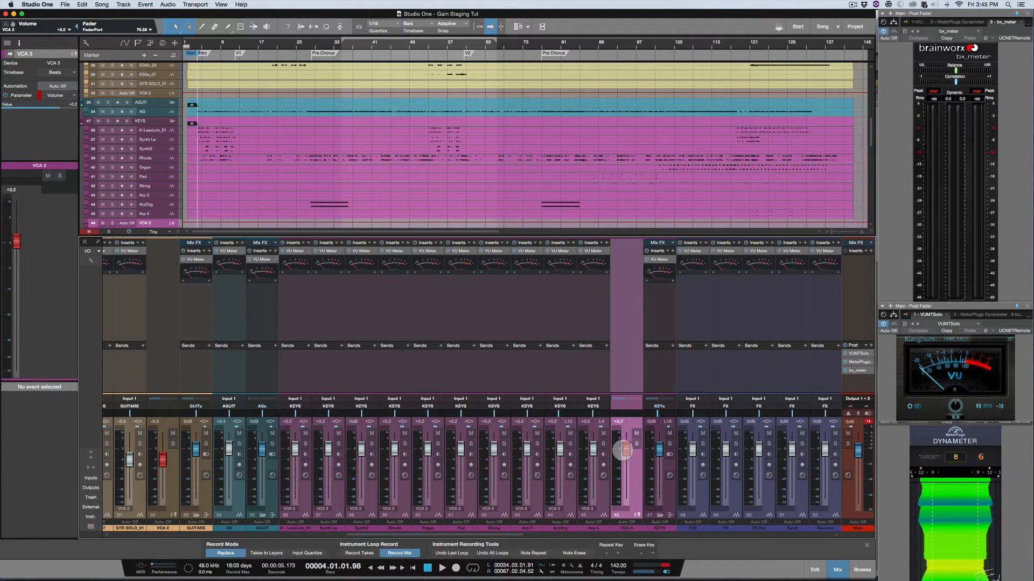
left_click(625, 451, "super")
key("space")
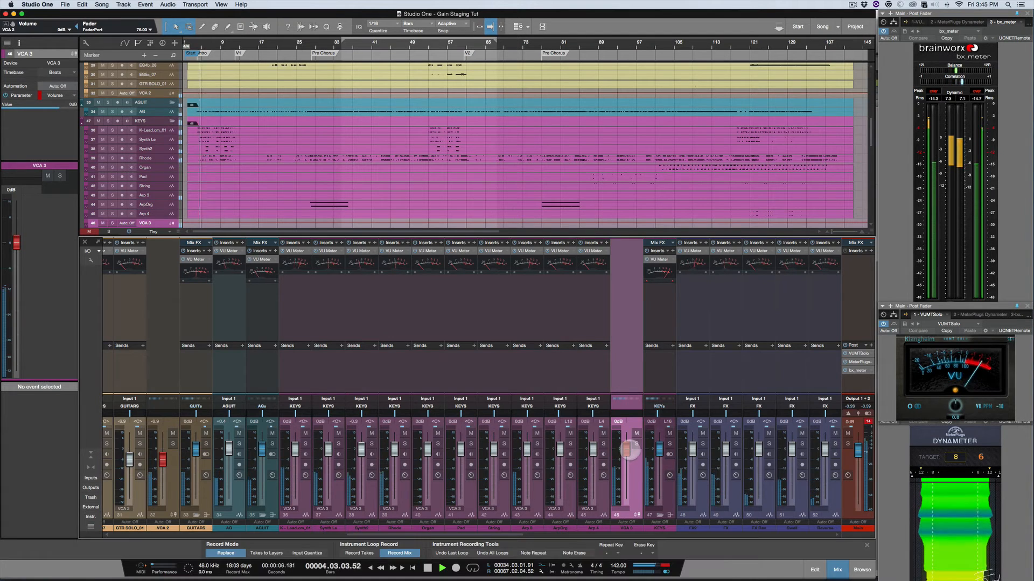
key("space")
left_click(667, 477)
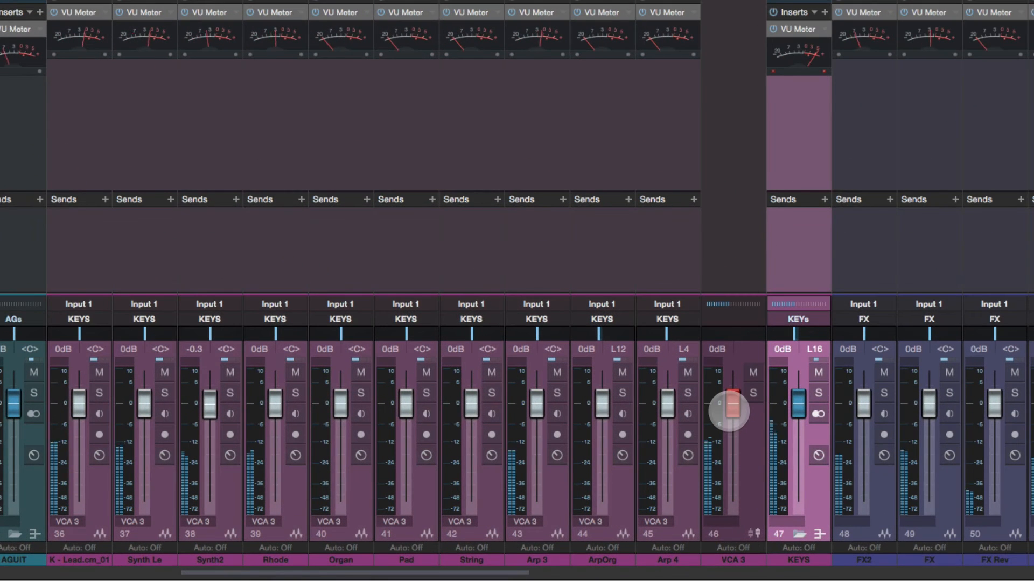
left_click_drag(729, 411, 732, 434)
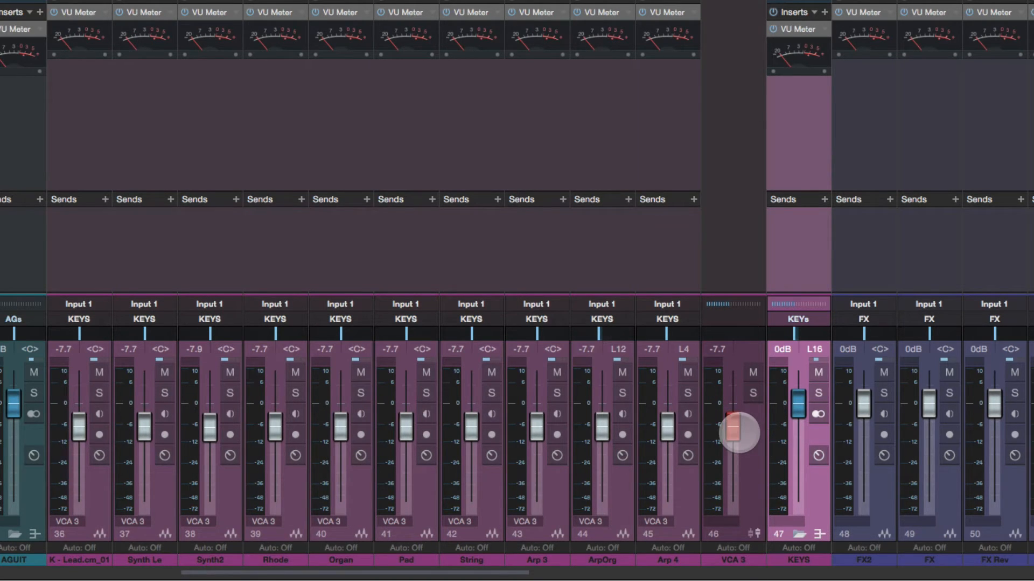
Select the FX channels together with the FX bus and check their meters during playback
scroll(740, 431, "right", 10)
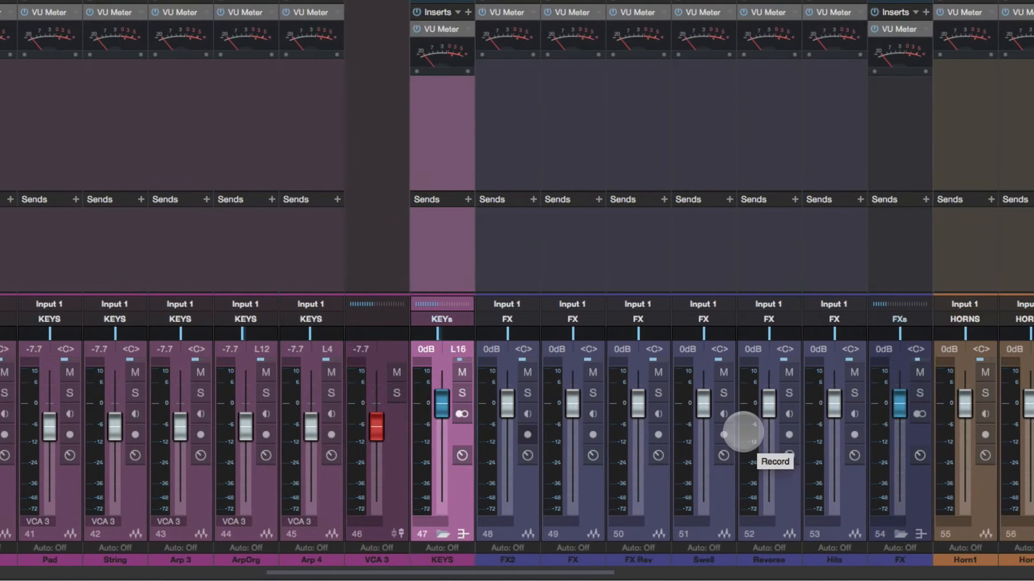
left_click(494, 476)
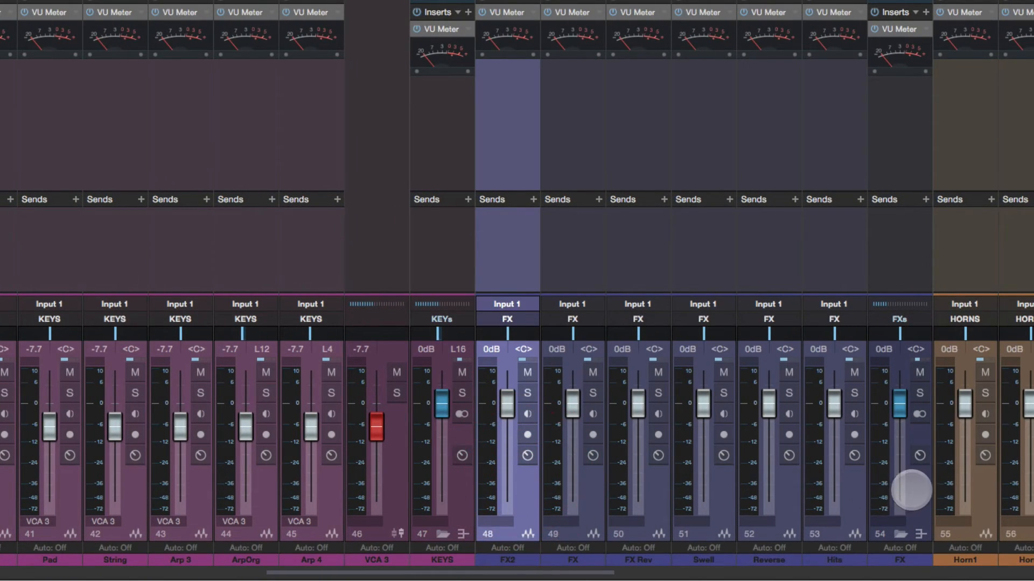
left_click(909, 492, "shift")
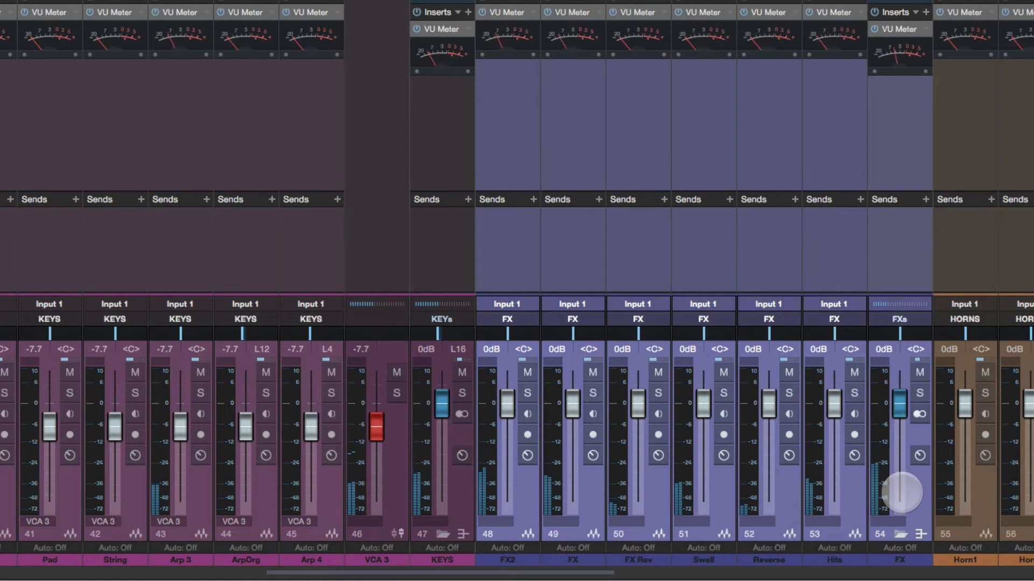
scroll(898, 486, "right", 2)
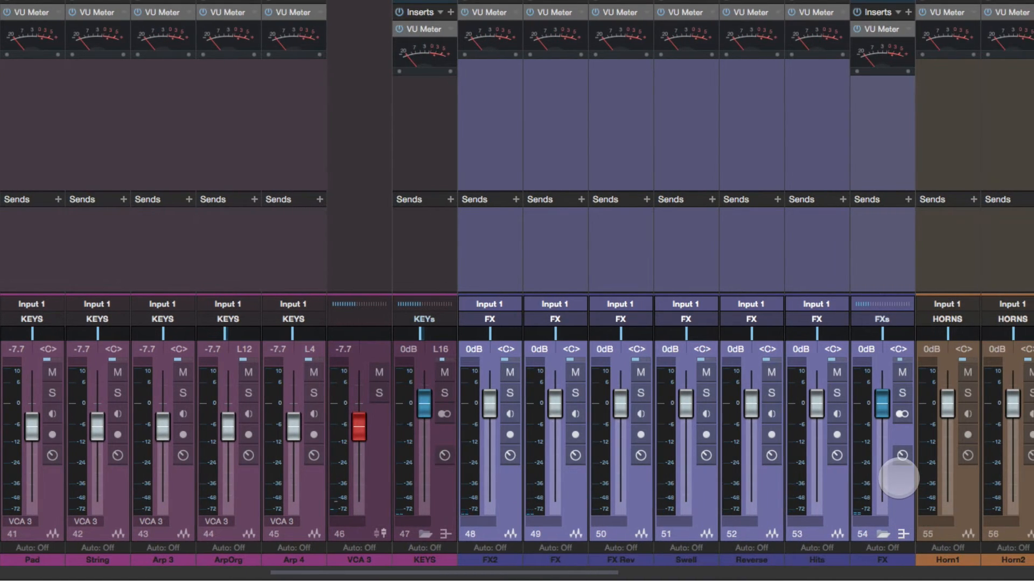
left_click(896, 476)
Add a VCA for the six FX channels from FX2 through Hits, leaving out the FX bus
left_click(509, 490)
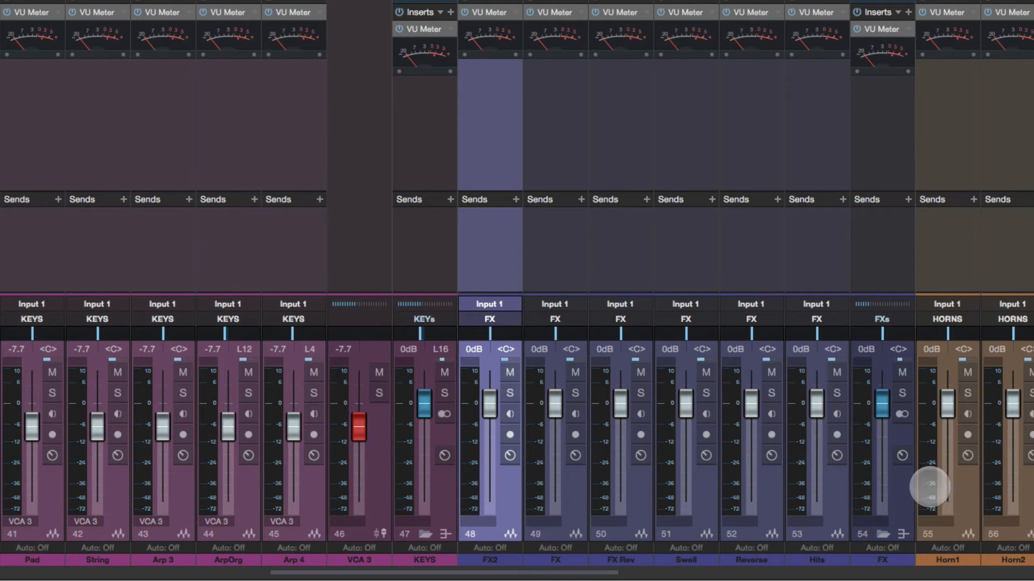
left_click(831, 473, "shift")
right_click(834, 474)
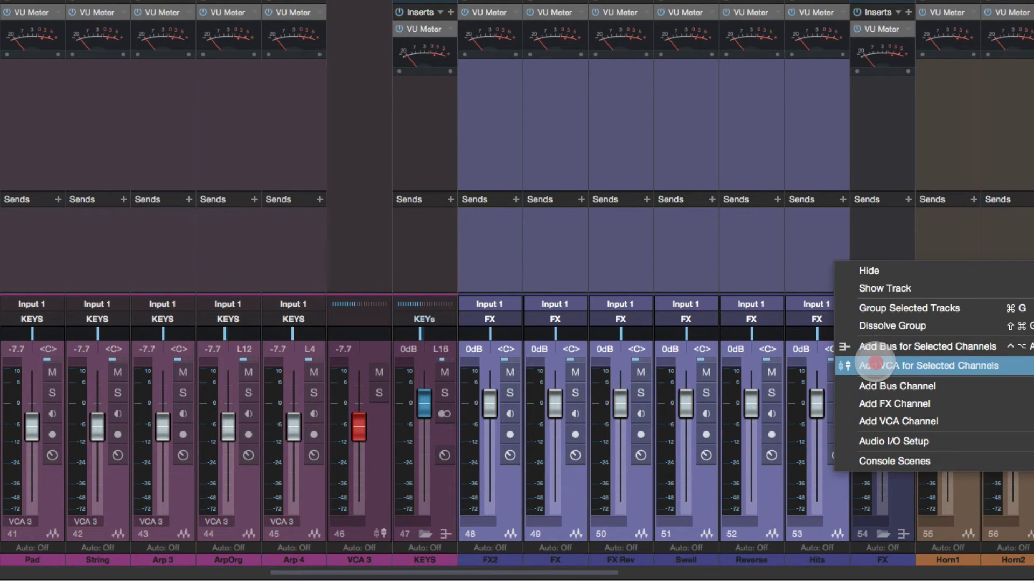
left_click(874, 365)
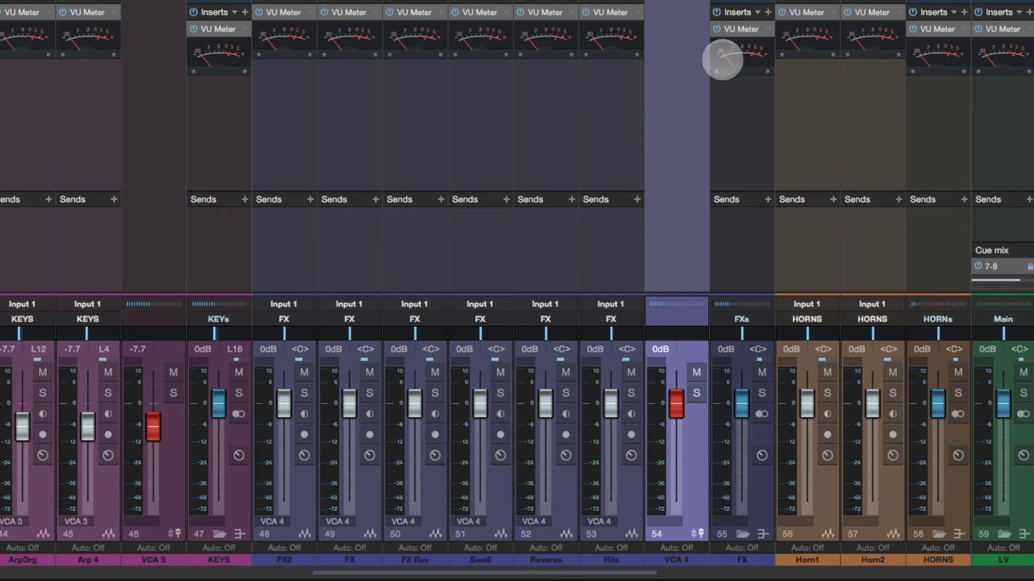
Play the FX passage and lower the VCA 4 fader to -6.4 dB while checking the FX bus meter
key("space")
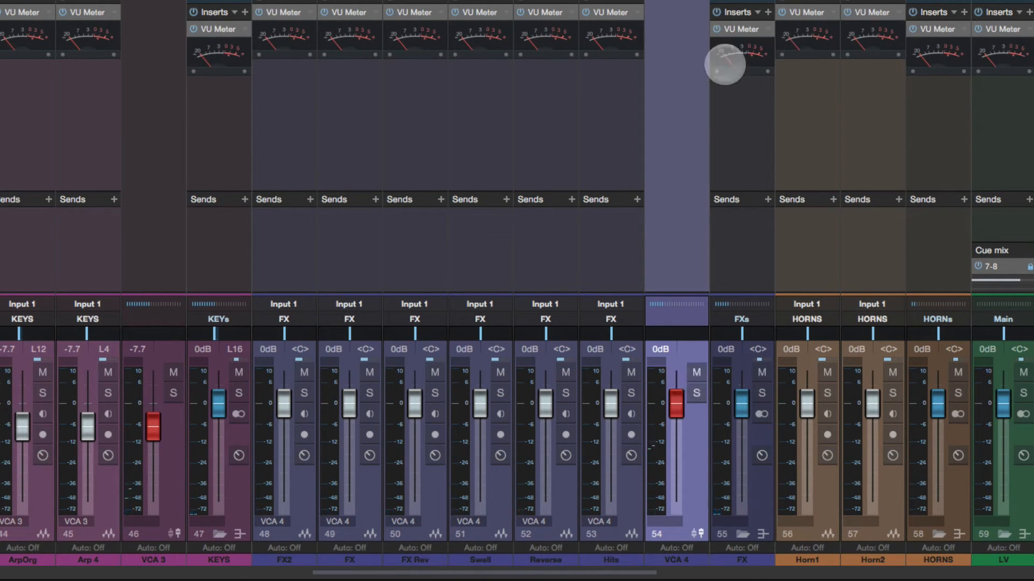
left_click_drag(679, 399, 677, 426)
left_click(677, 427)
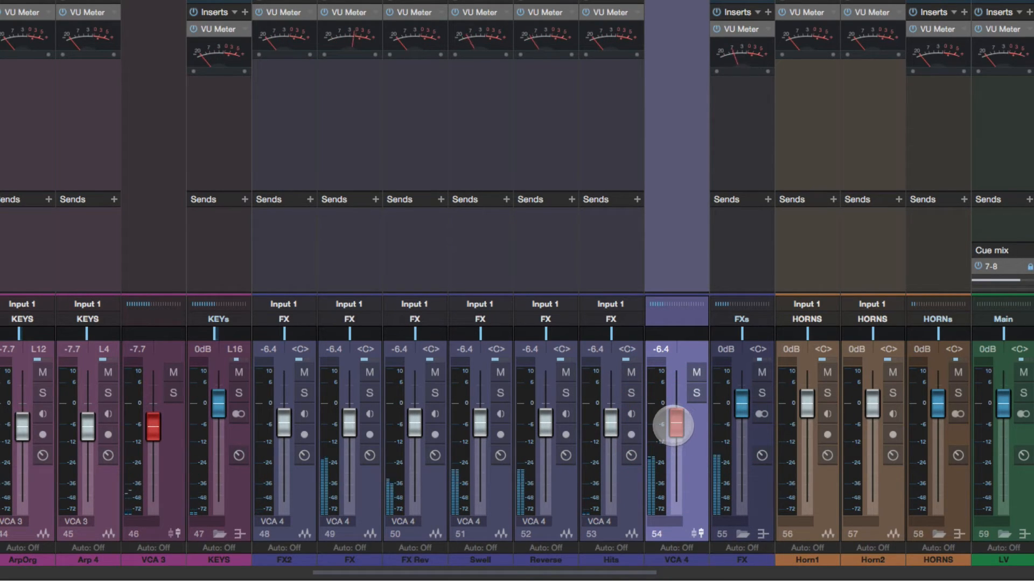
Select Horn1 through the HORNS bus and check their VU meters while the horn section plays
scroll(679, 420, "right", 5)
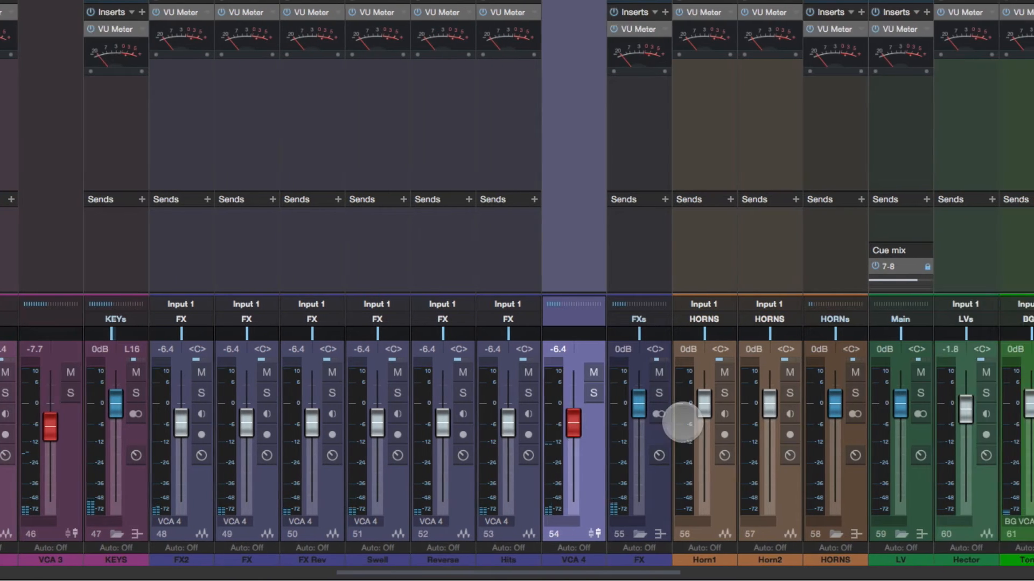
left_click(607, 490)
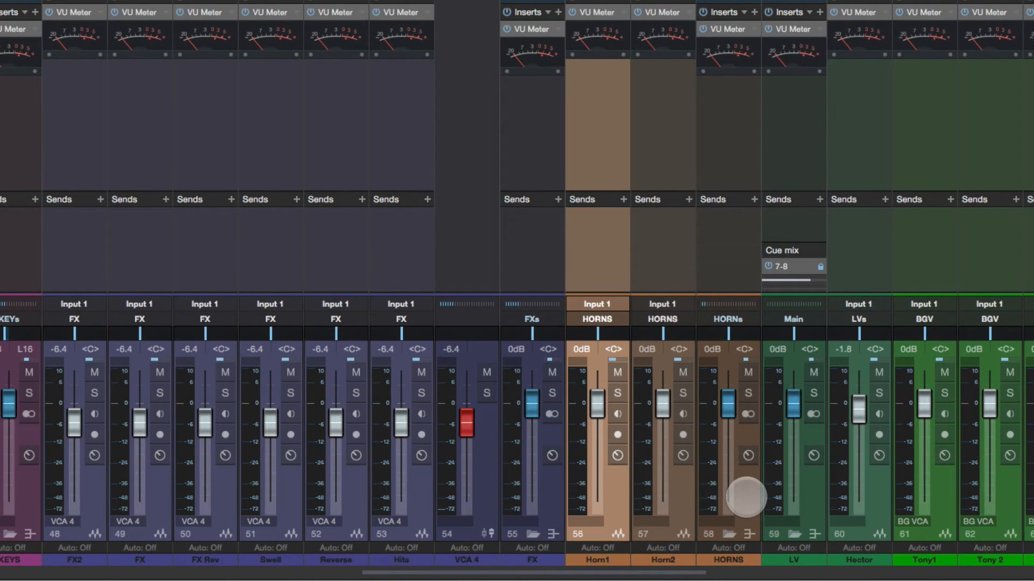
left_click(745, 492, "shift")
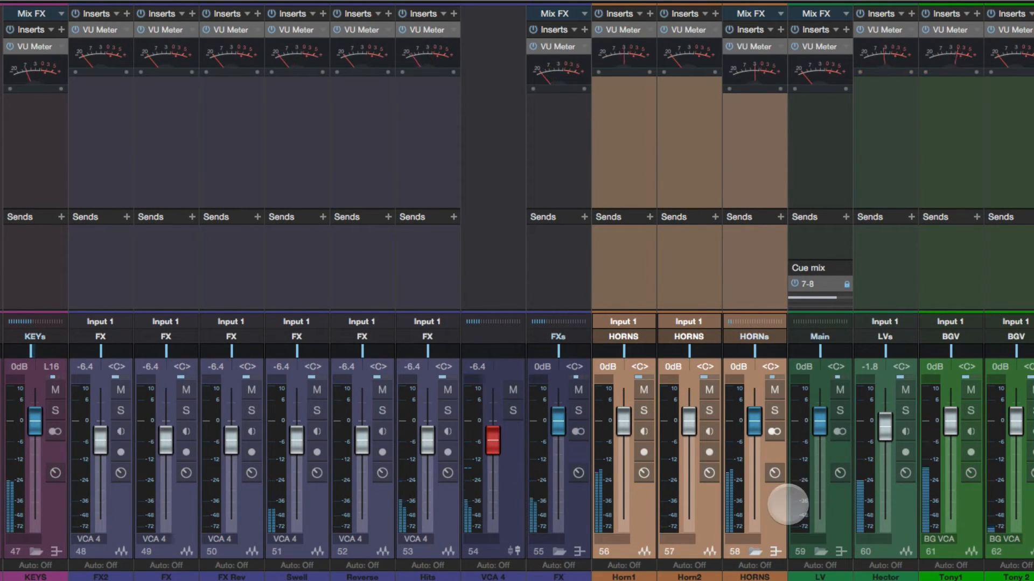
left_click(771, 506)
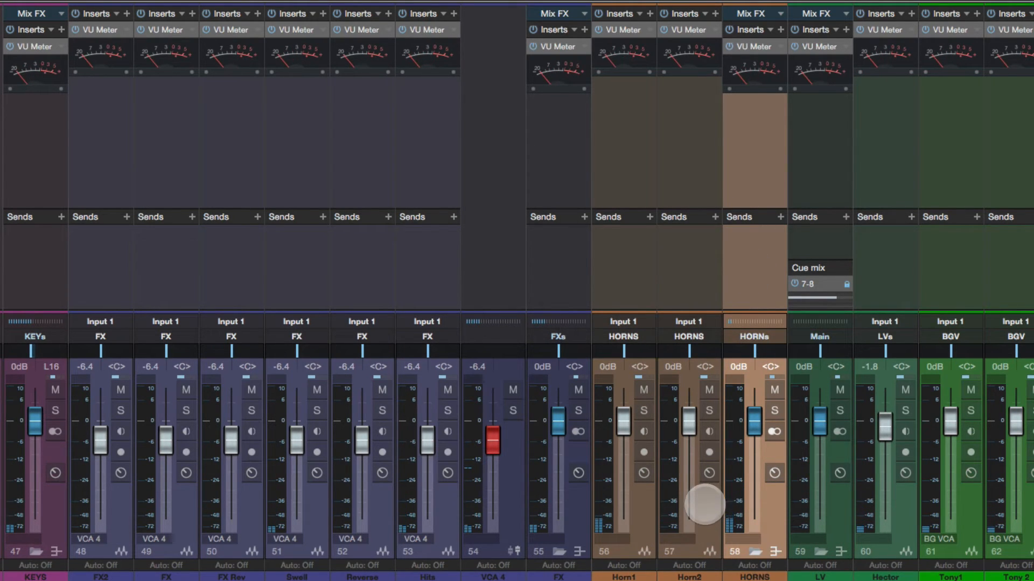
Select the Horn1 and Horn2 channels, lower both faders together to -4.5 dB during playback, and stop playback
left_click(694, 487)
left_click(630, 502, "ctrl")
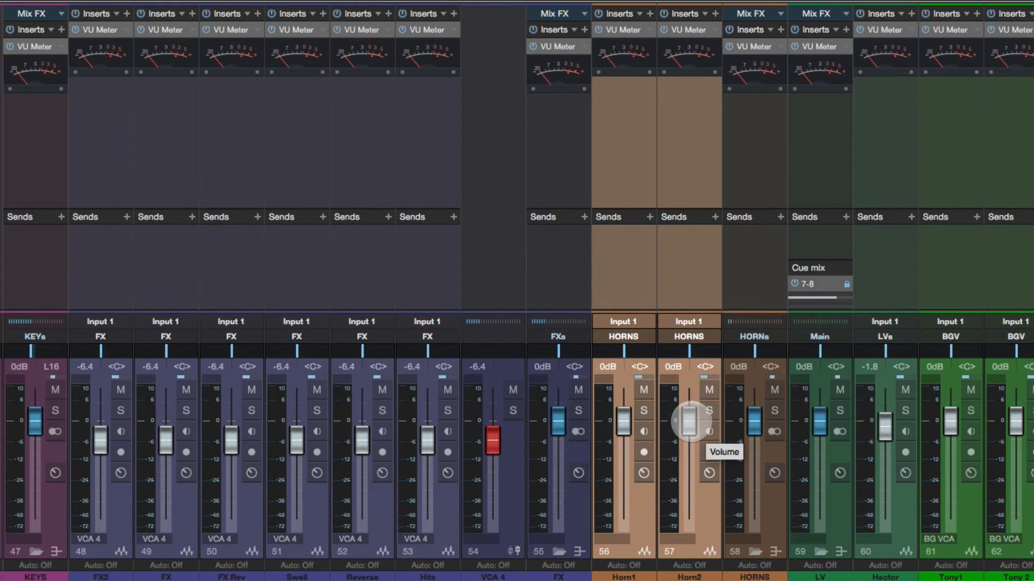
left_click_drag(689, 421, 691, 429)
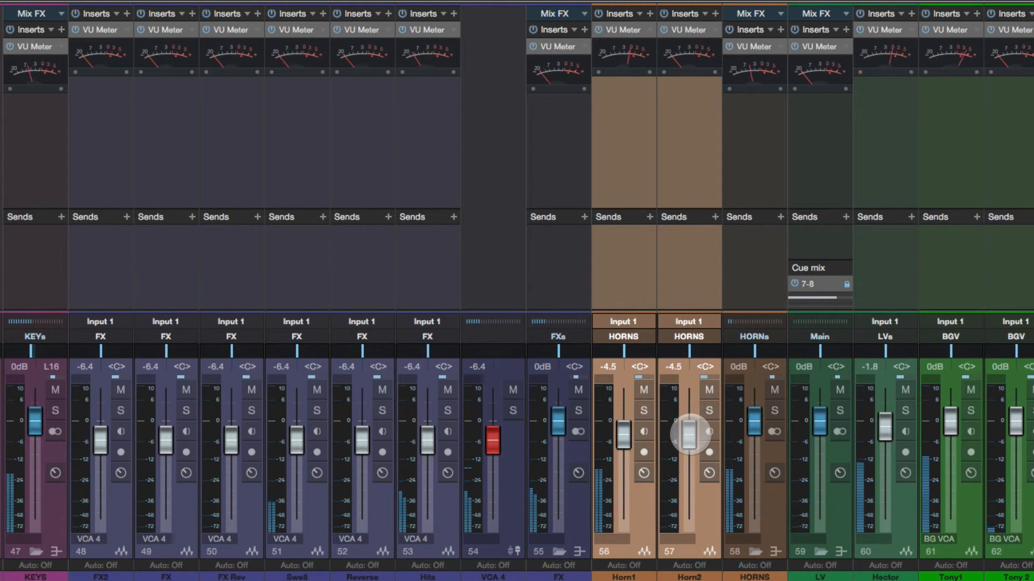
key("space")
scroll(820, 569, "right", 5)
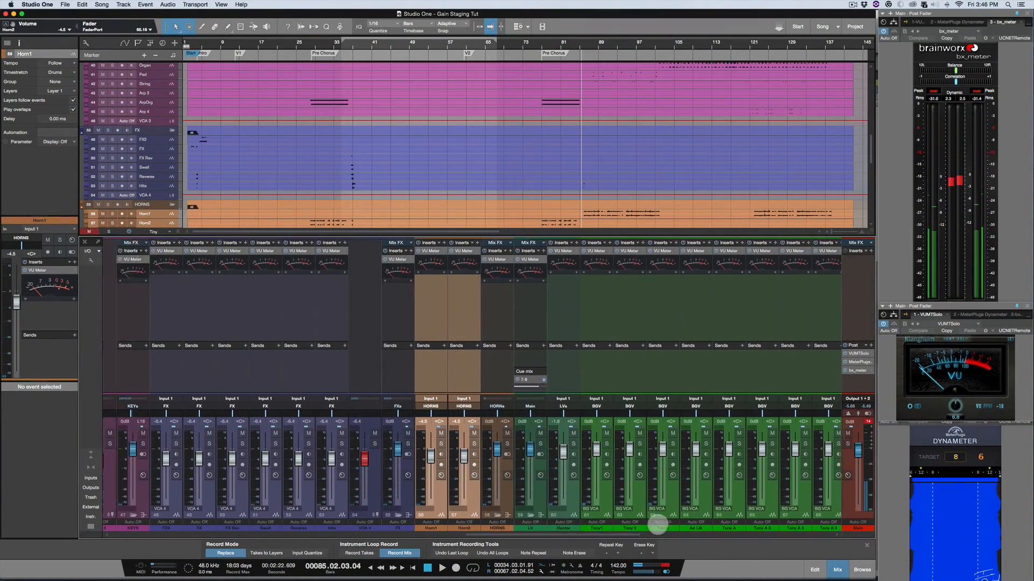
scroll(657, 525, "right", 5)
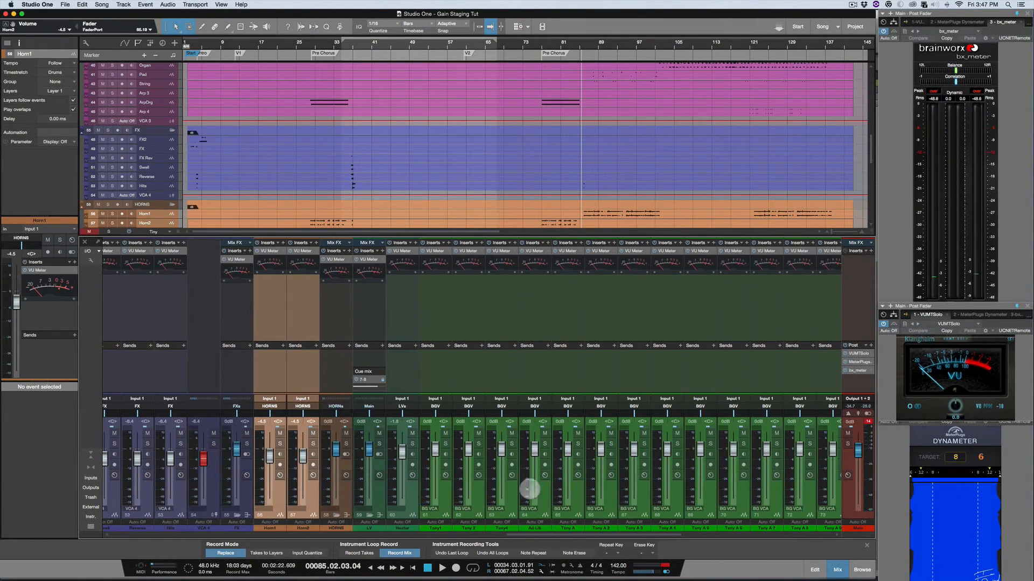
Select the Tony1 backing vocal channel and play from bar 67 to check levels across the BGV channels
left_click(449, 491)
scroll(522, 193, "down", 8)
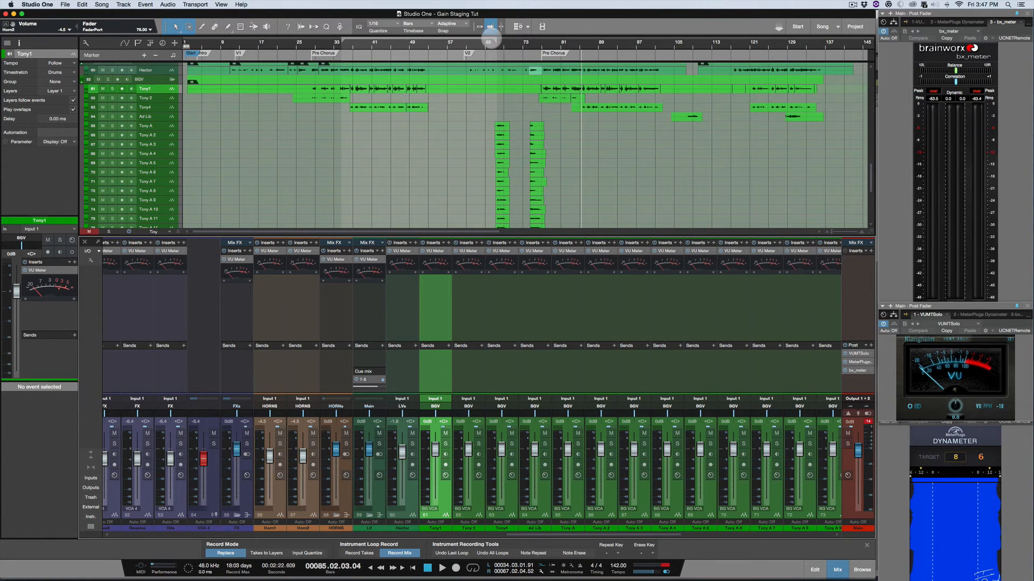
left_click(491, 44)
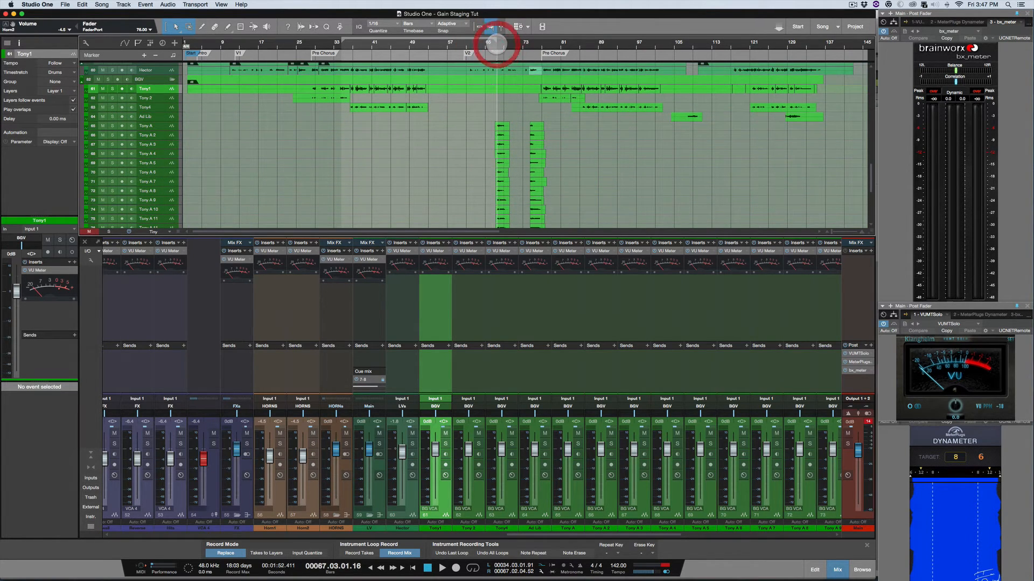
scroll(556, 465, "right", 2)
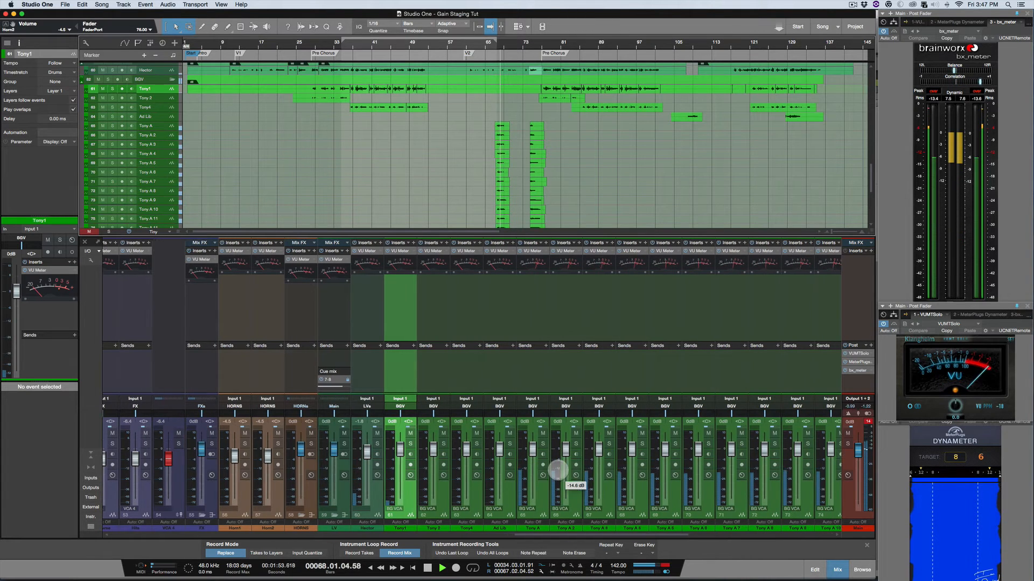
scroll(539, 474, "right", 3)
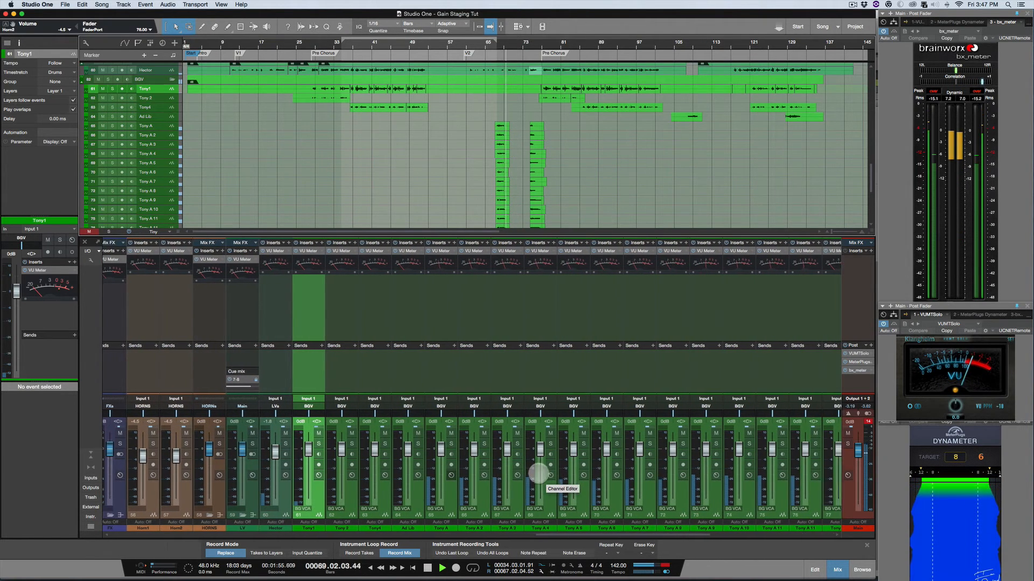
key("space")
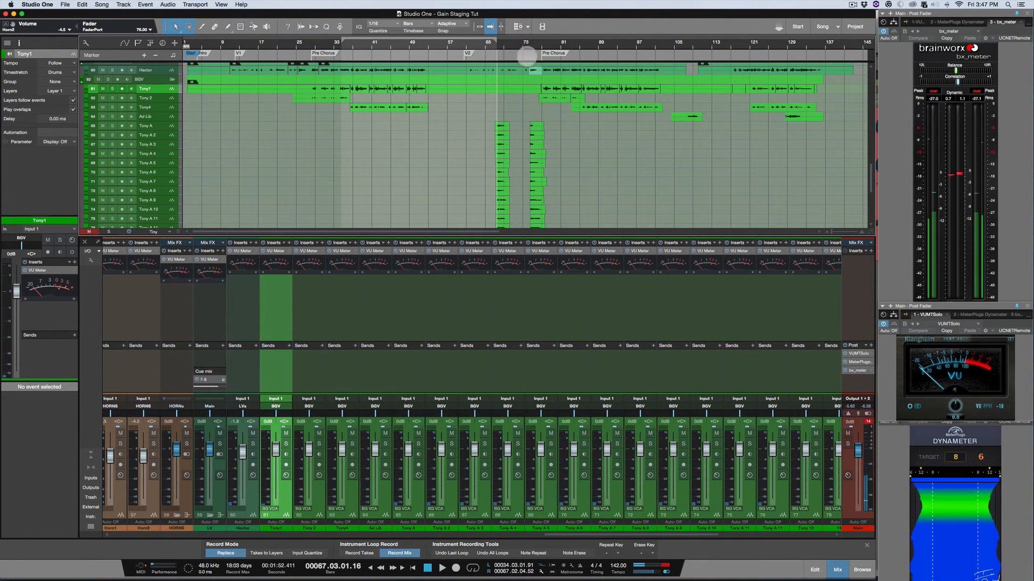
Play the next stacked backing vocal passage from about bar 74 and select the Ad Lib channel to check the BGV levels
left_click(529, 45)
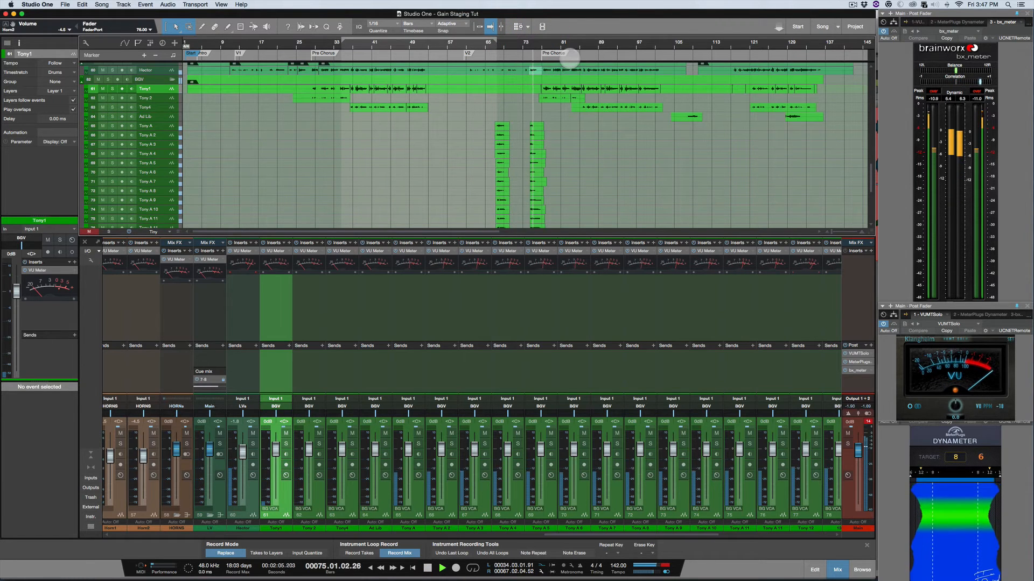
left_click(380, 492)
scroll(503, 489, "right", 15)
key("space")
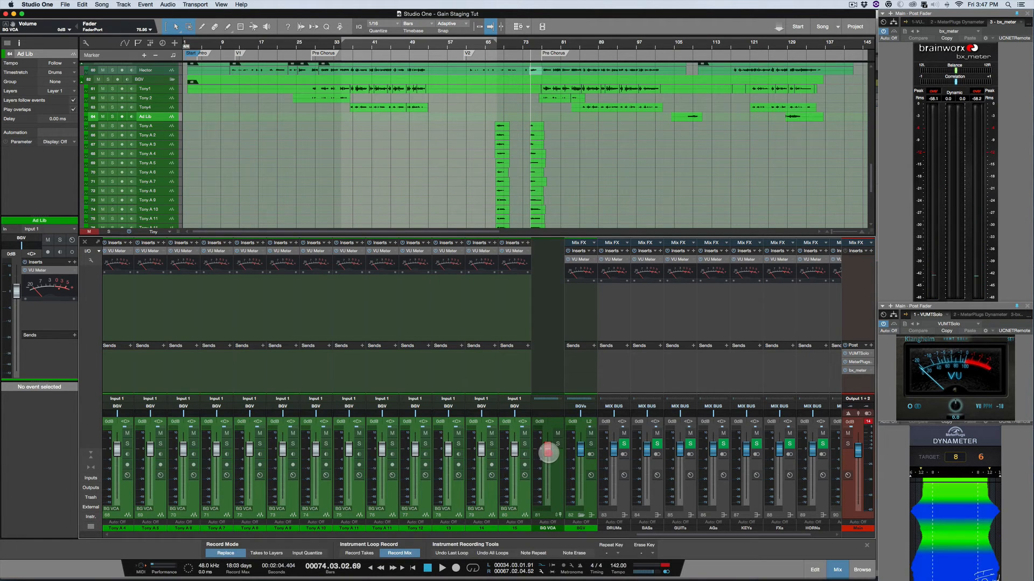
Select the BGV bus, lower the BG VCA fader to -10.1 dB during playback while watching the bus meter, and save the song
left_click(548, 452, "super")
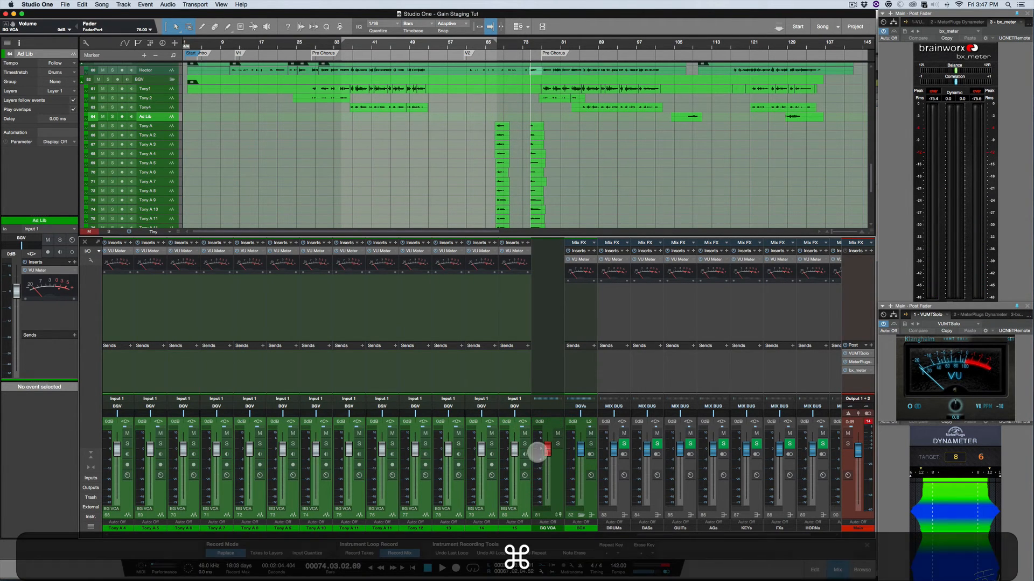
key("space")
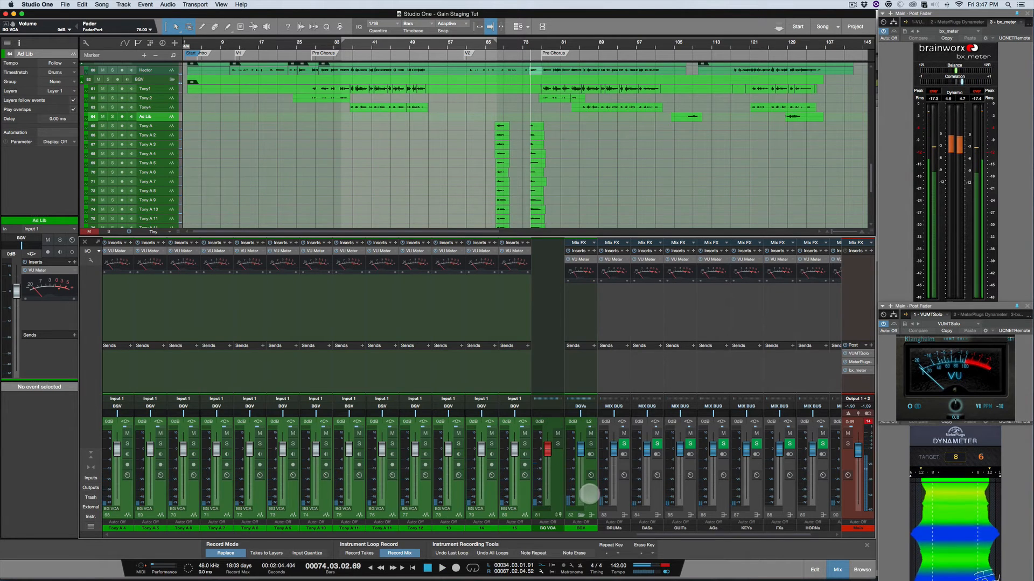
left_click(584, 490)
key("space")
key("space")
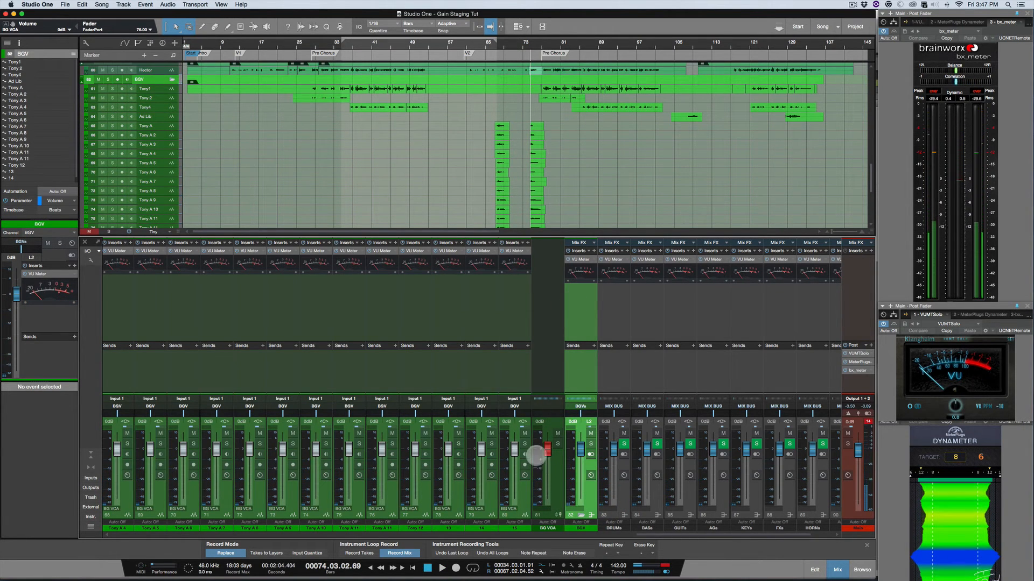
key("space")
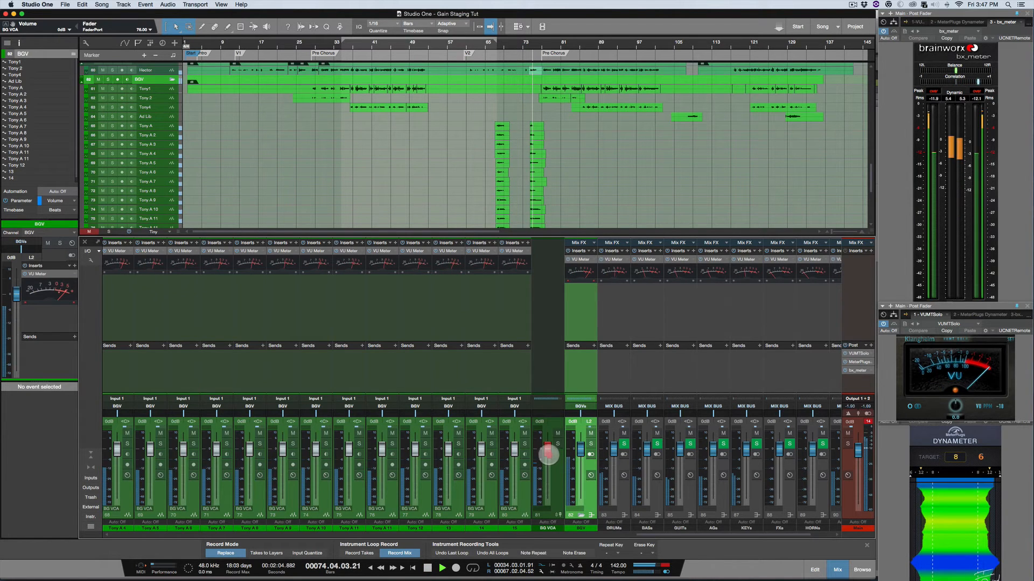
left_click_drag(548, 455, 546, 468)
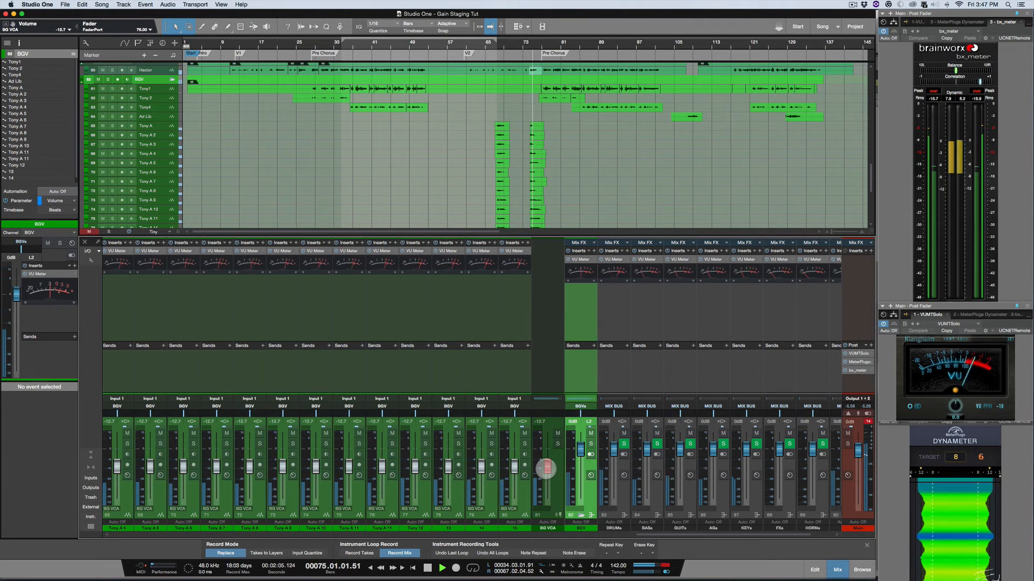
left_click_drag(547, 469, 547, 466)
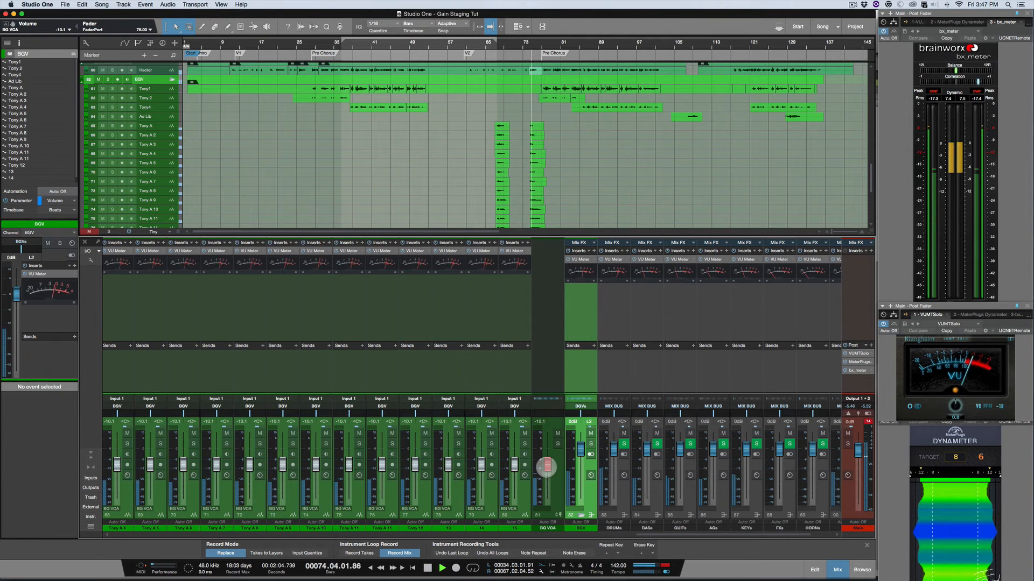
key("super+s")
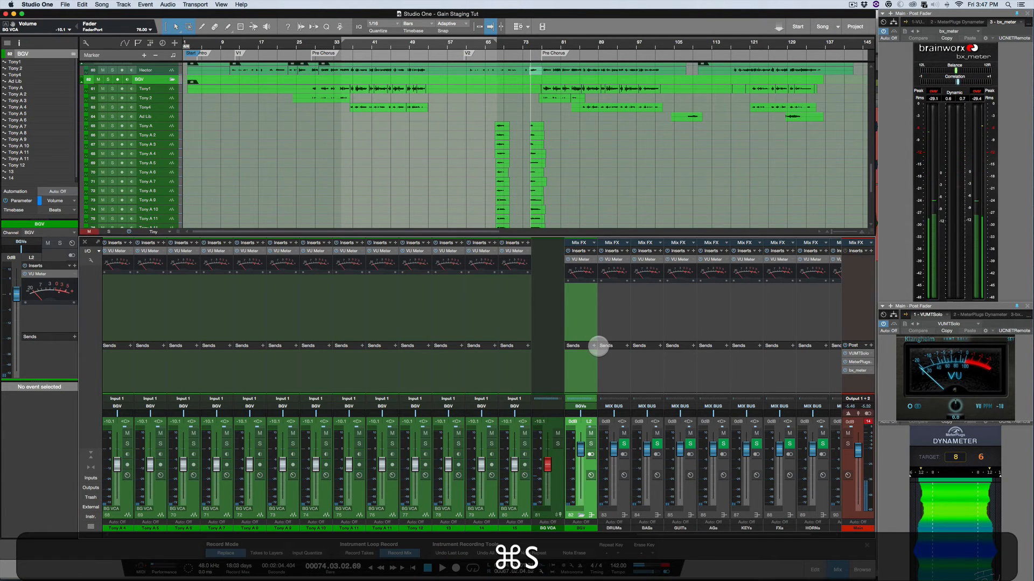
Play the chorus from bar 85 and check the levels of the horn, lead vocal and backing vocal channels
scroll(598, 345, "right", 1)
scroll(566, 162, "up", 3)
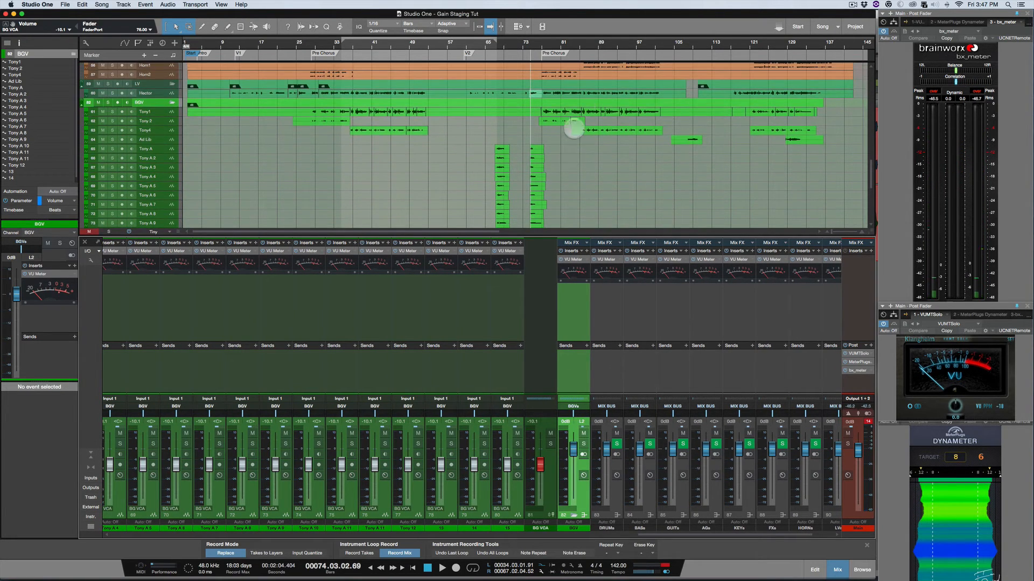
left_click(575, 46)
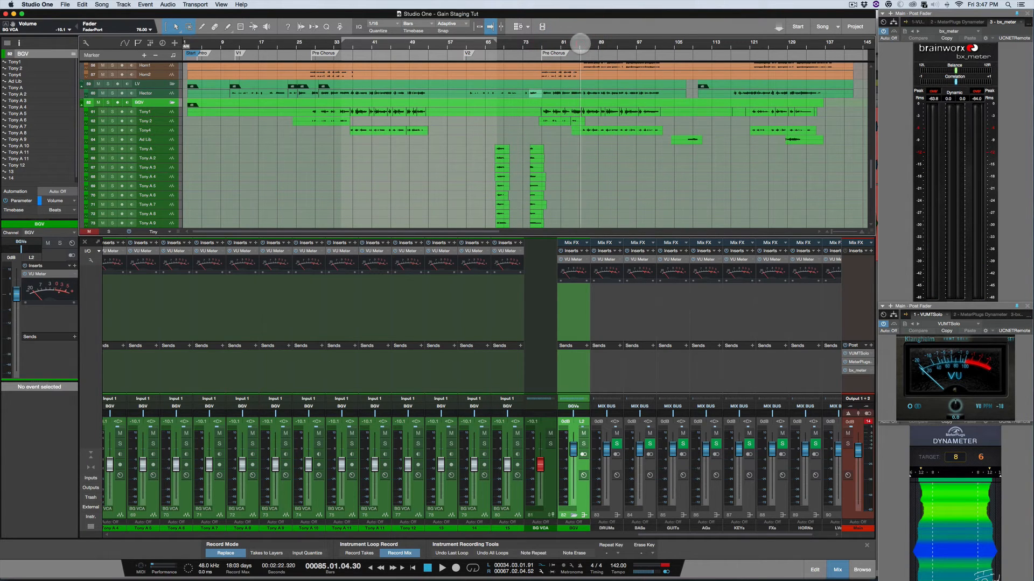
scroll(481, 342, "left", 10)
key("space")
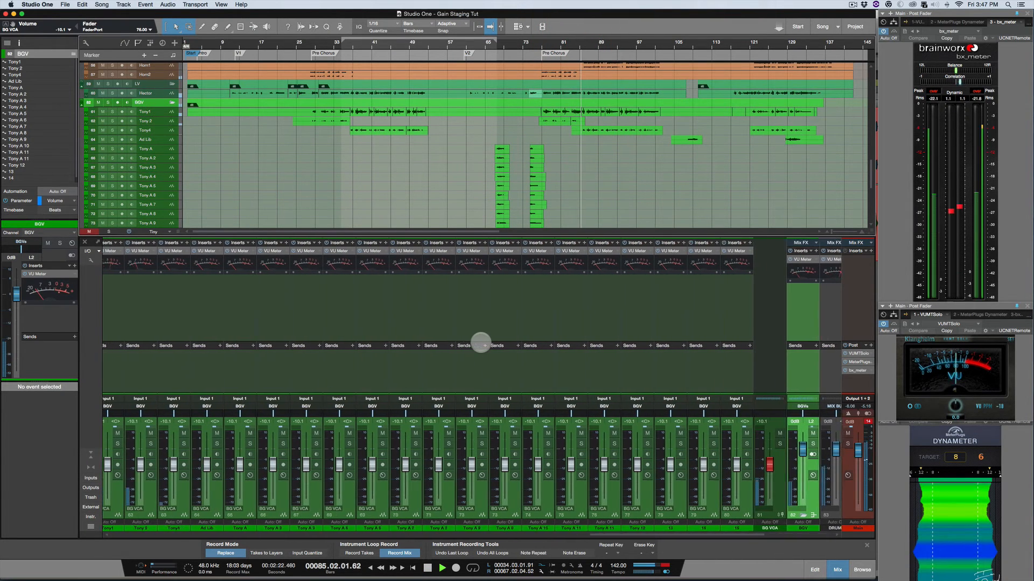
scroll(473, 351, "left", 3)
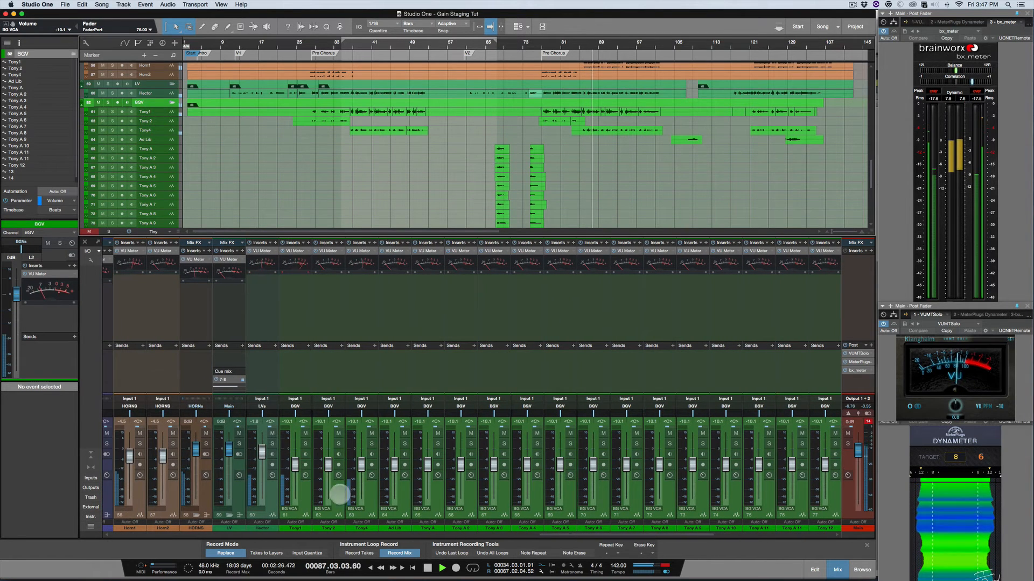
scroll(358, 485, "right", 5)
scroll(362, 486, "right", 4)
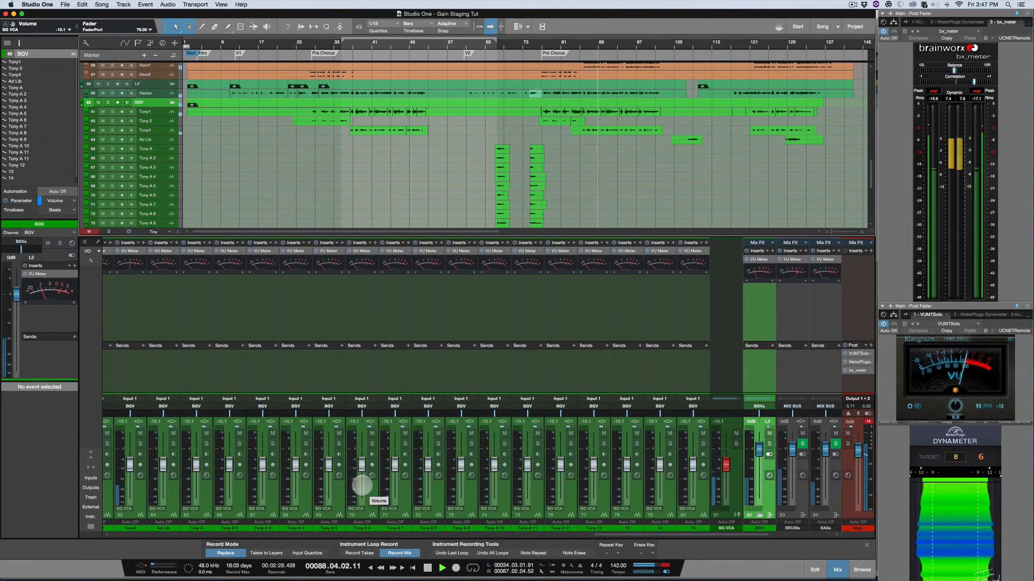
key("space")
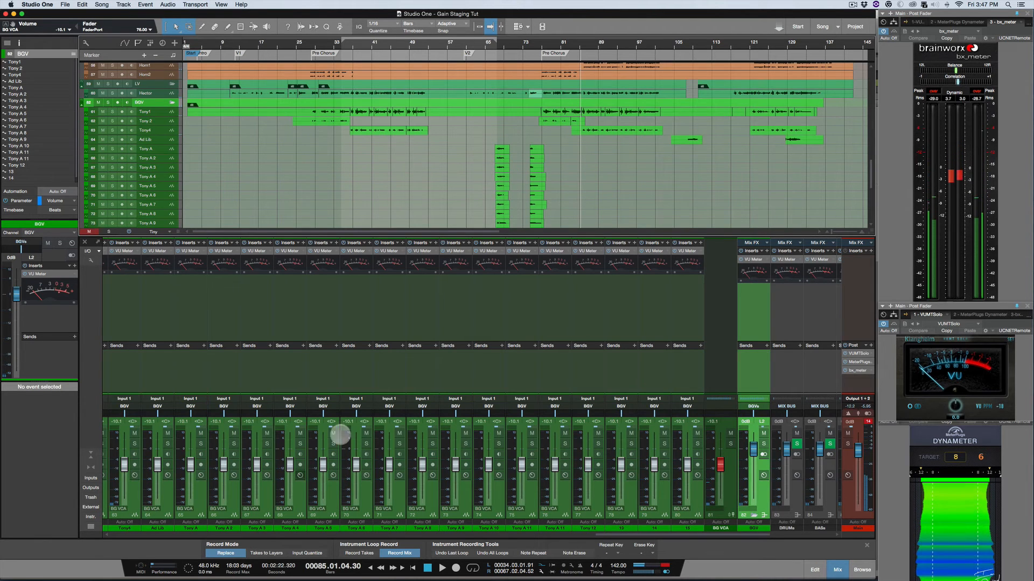
Select the stem buses from DRUMs through BGVs and check their VU meters while the chorus plays
scroll(410, 438, "right", 6)
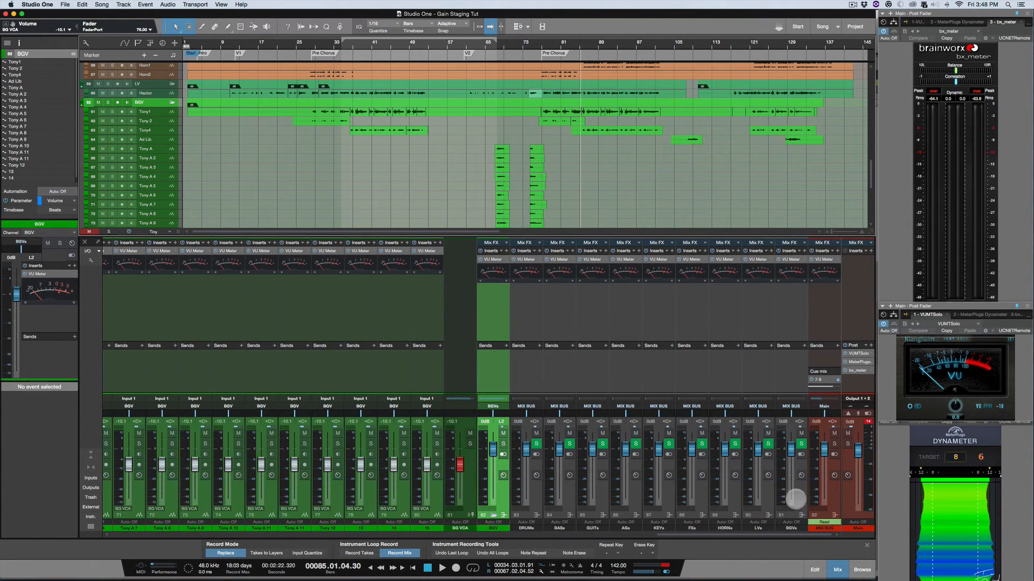
left_click(795, 499)
left_click(530, 490, "shift")
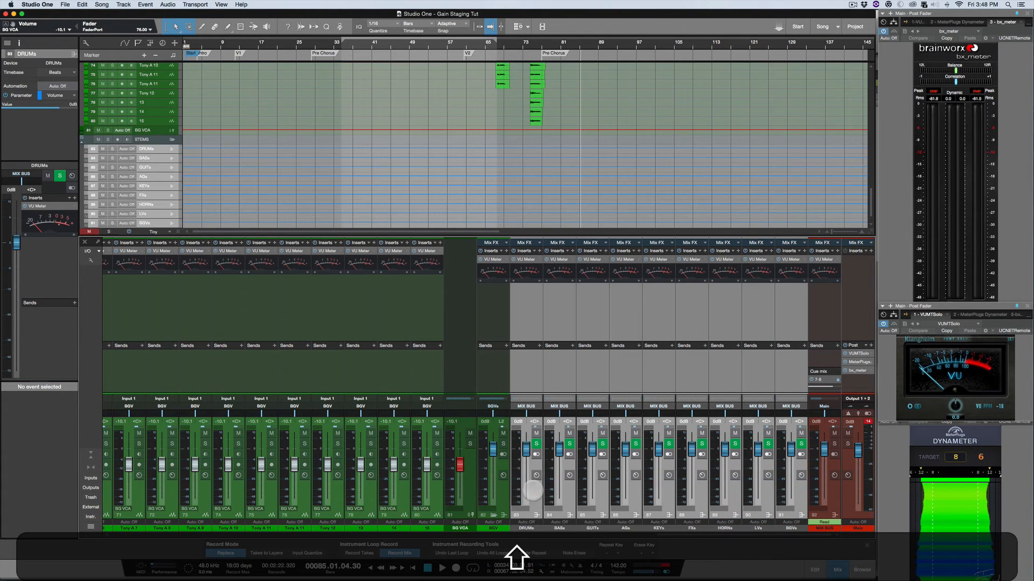
key("space")
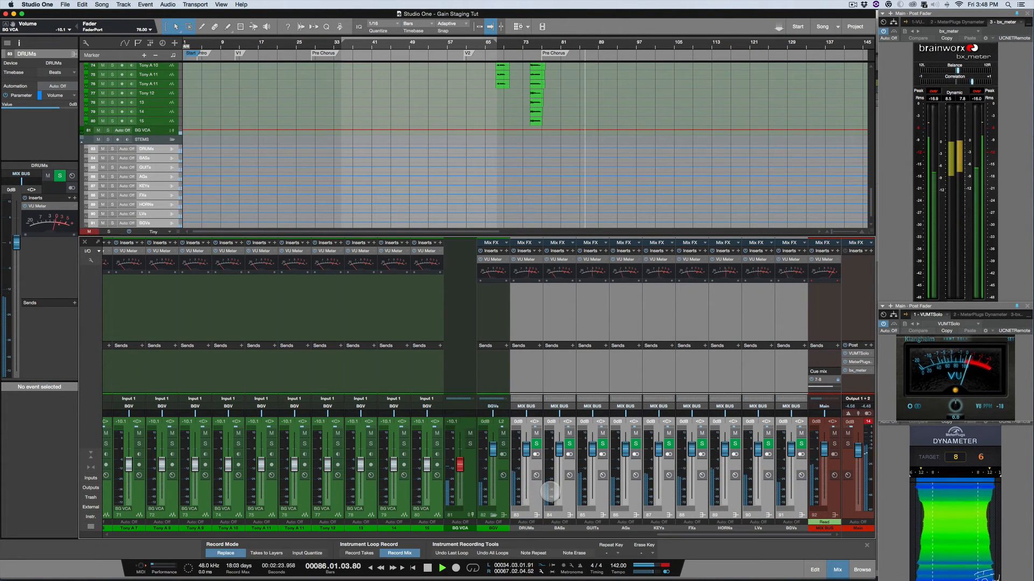
mouse_move(549, 491)
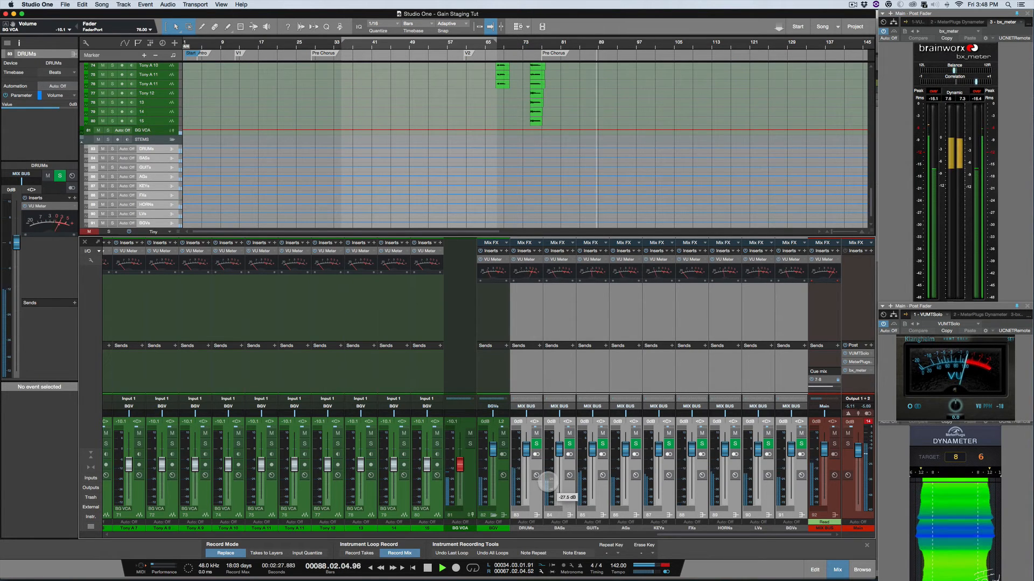
key("space")
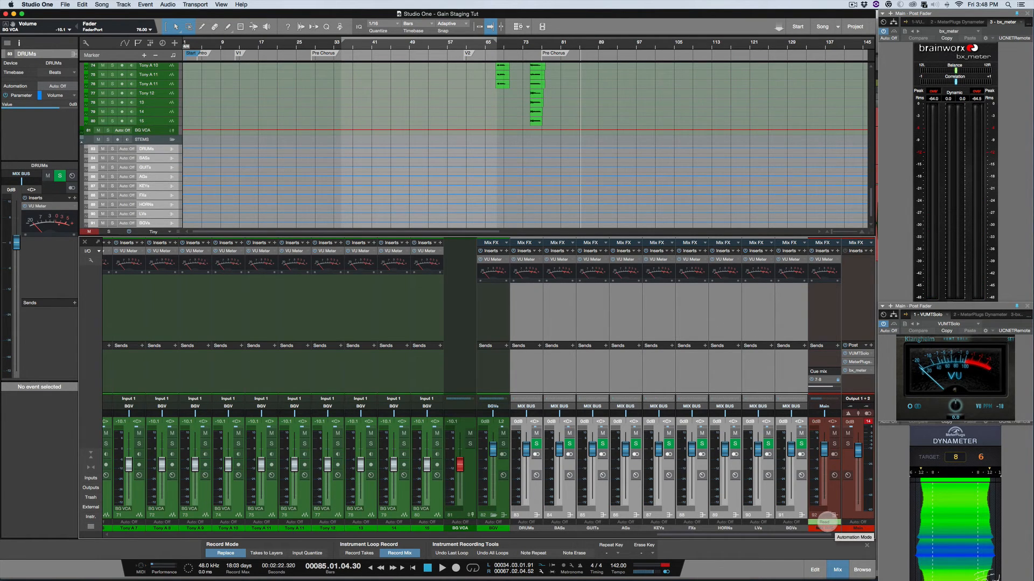
Play the full mix and check the main output on the VU meter and the Dynameter
key("space")
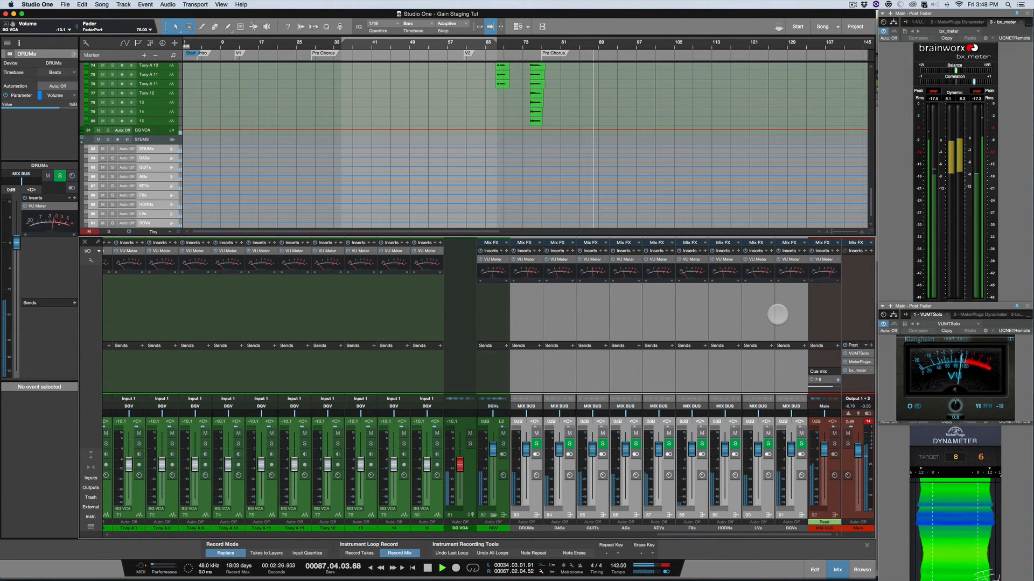
key("space")
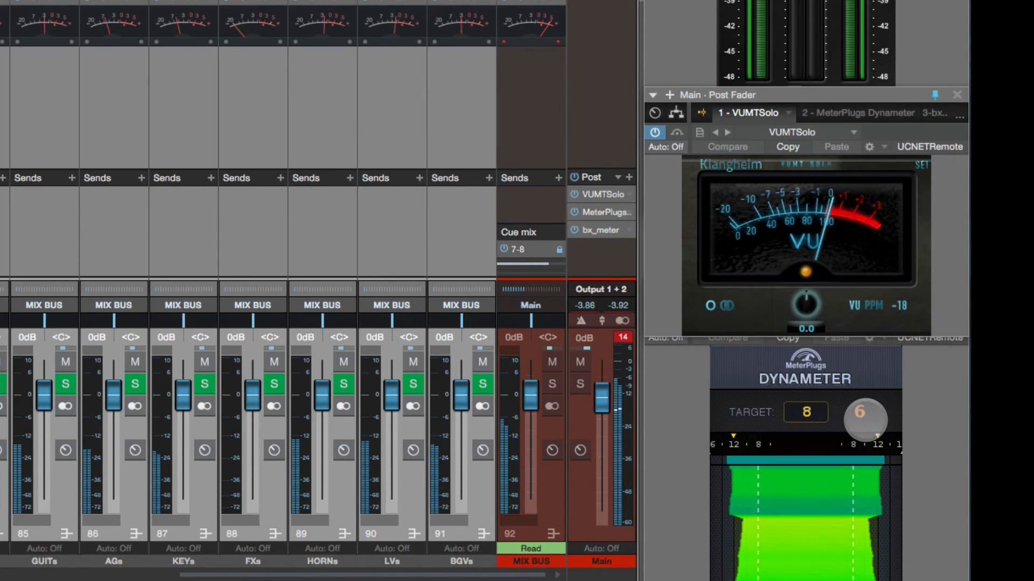
left_click(885, 418)
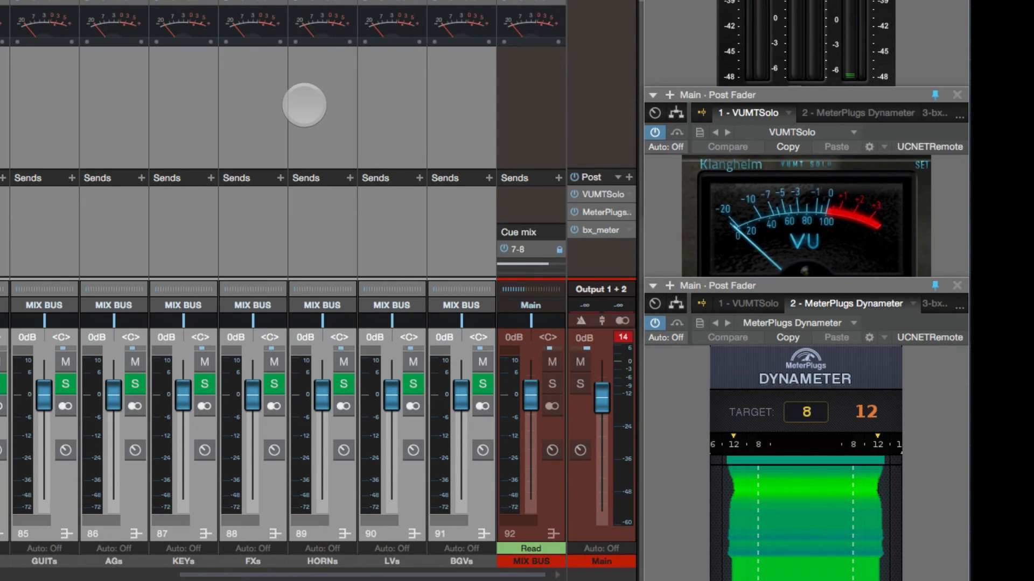
Play the chorus again and review the drum, bass, guitar and keys channel levels against the main output meters
scroll(2, 220, "left", 15)
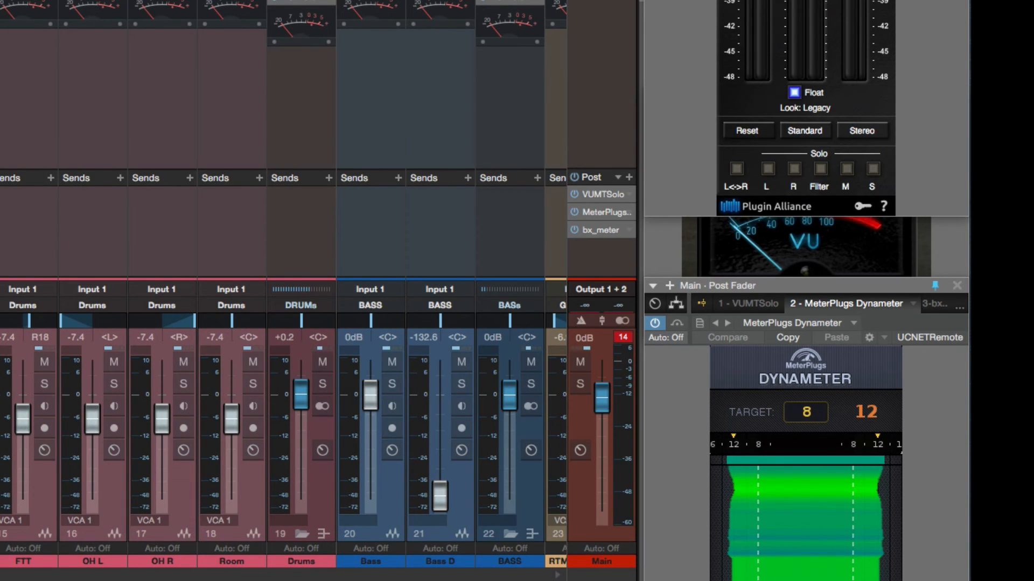
key("space")
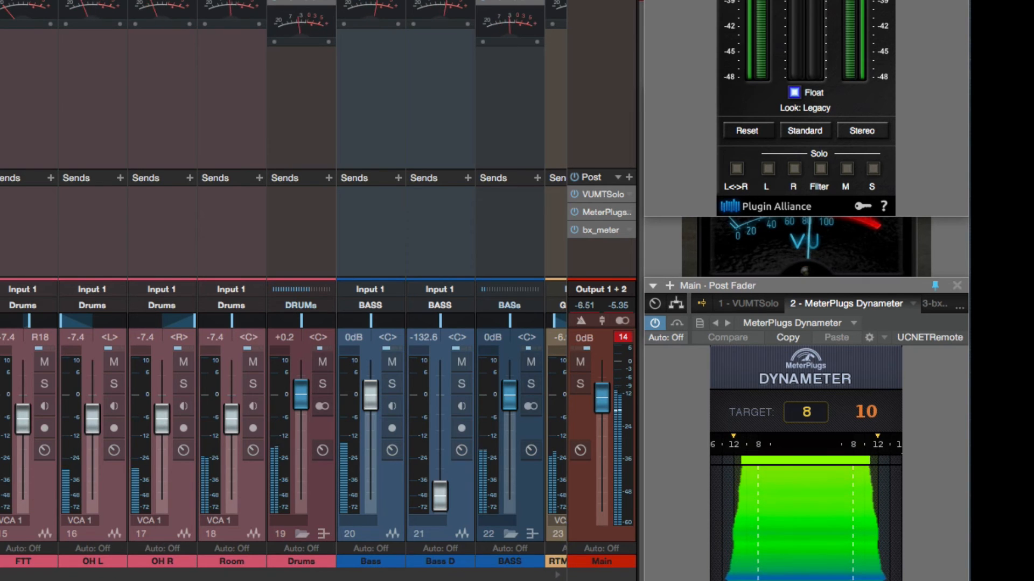
scroll(283, 420, "right", 2)
scroll(284, 420, "right", 1)
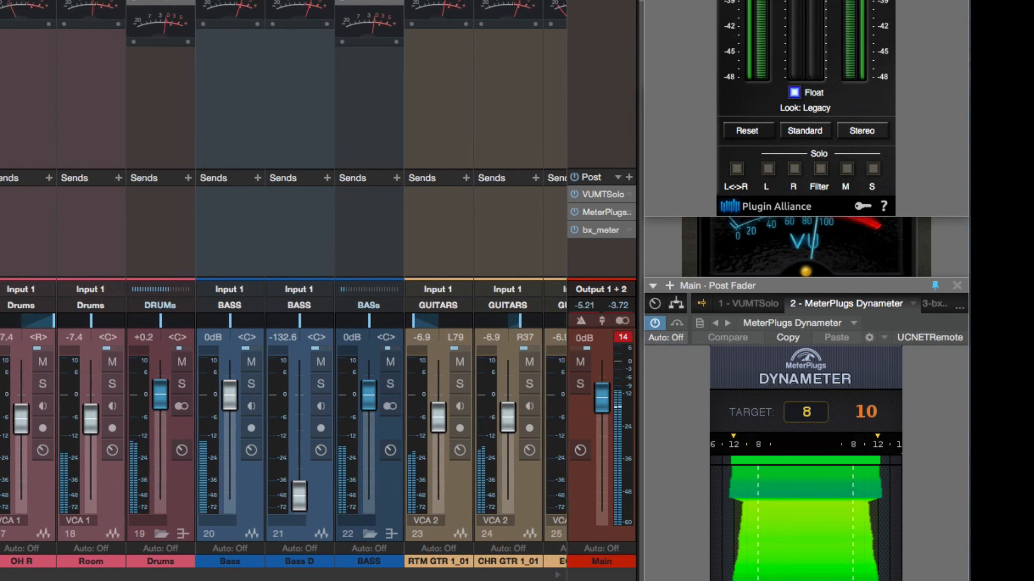
scroll(283, 420, "right", 6)
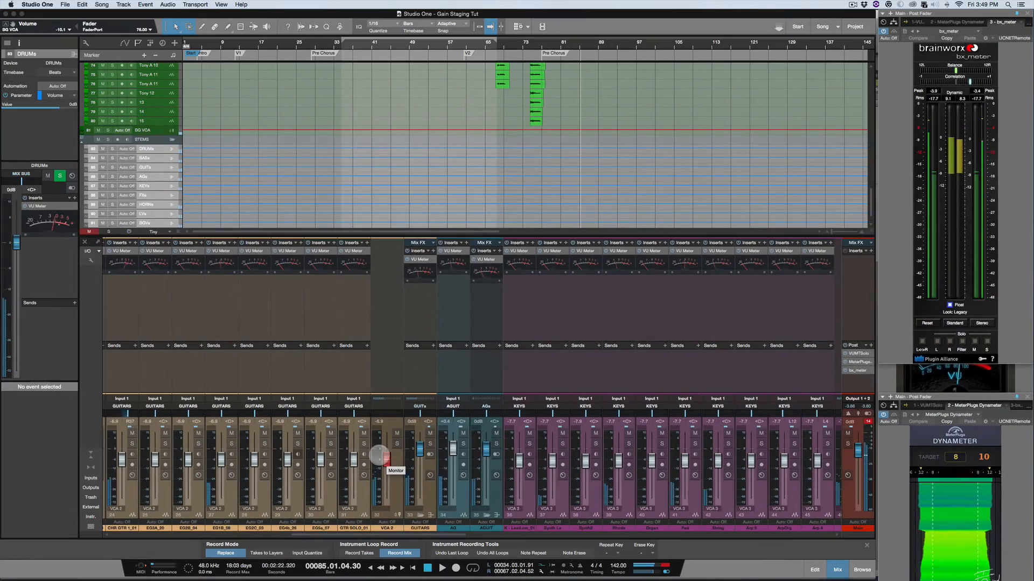
scroll(379, 457, "left", 10)
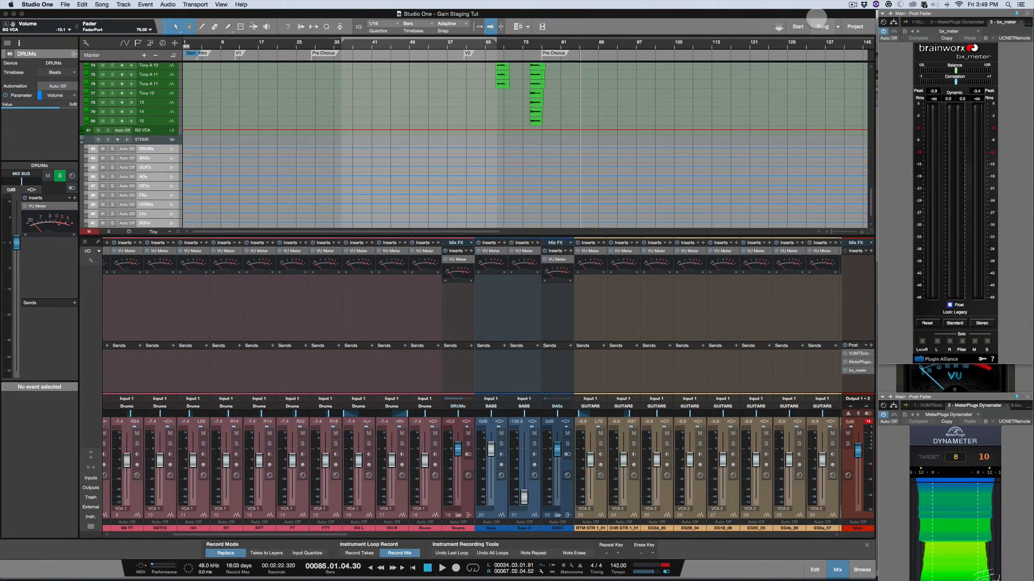